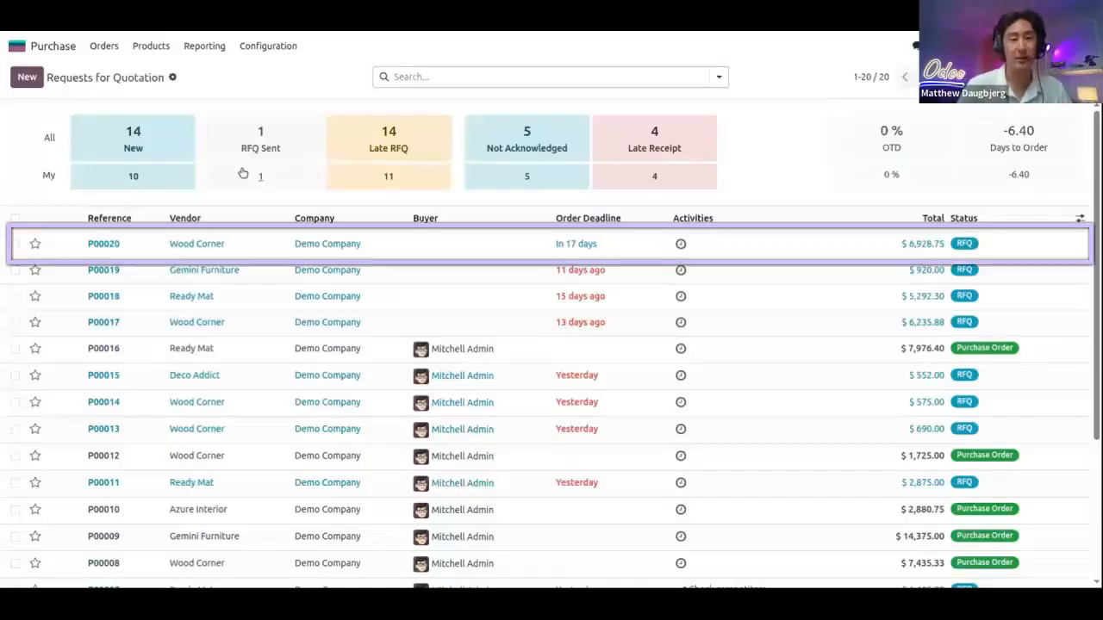
# - Open request for quotation P00020, apply the BO00001 agreement to it and save the record
pyautogui.click(455, 250)
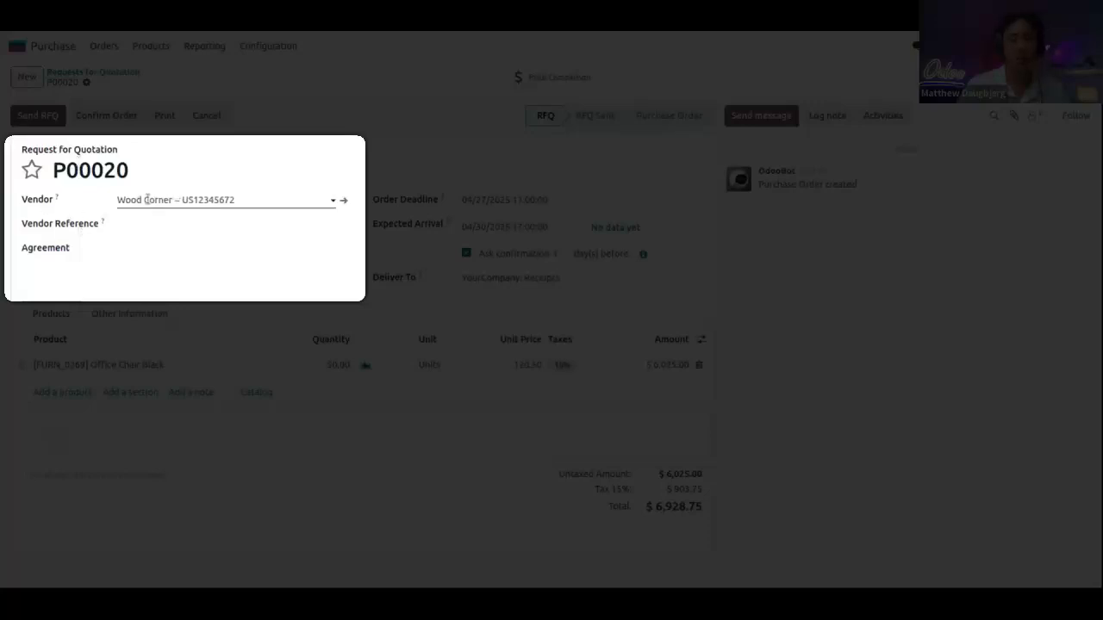
pyautogui.click(162, 228)
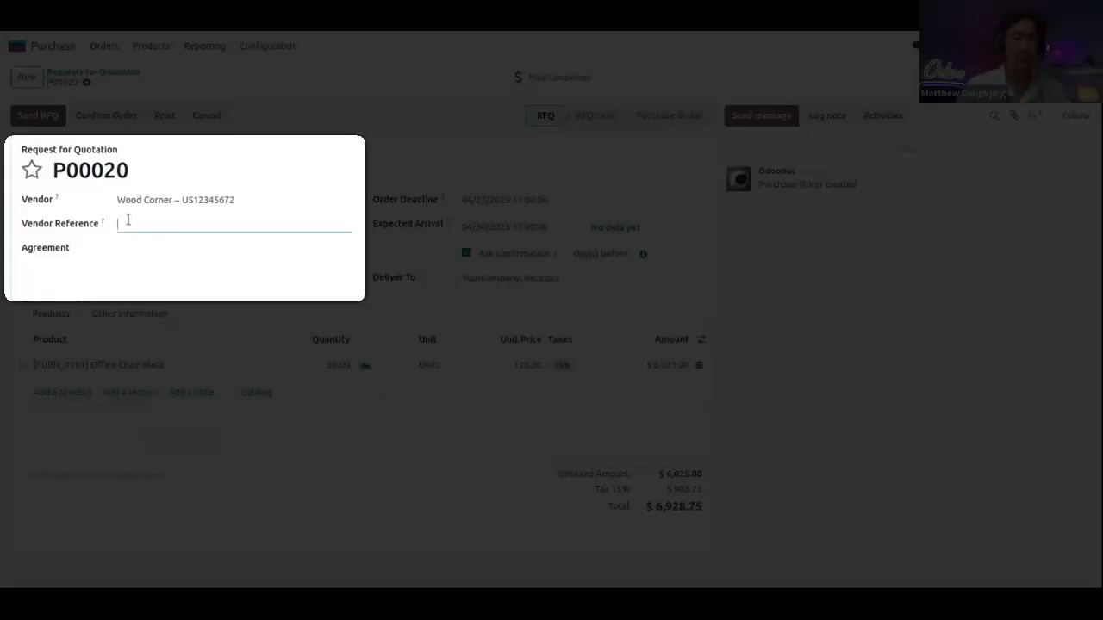
pyautogui.click(190, 248)
pyautogui.click(172, 270)
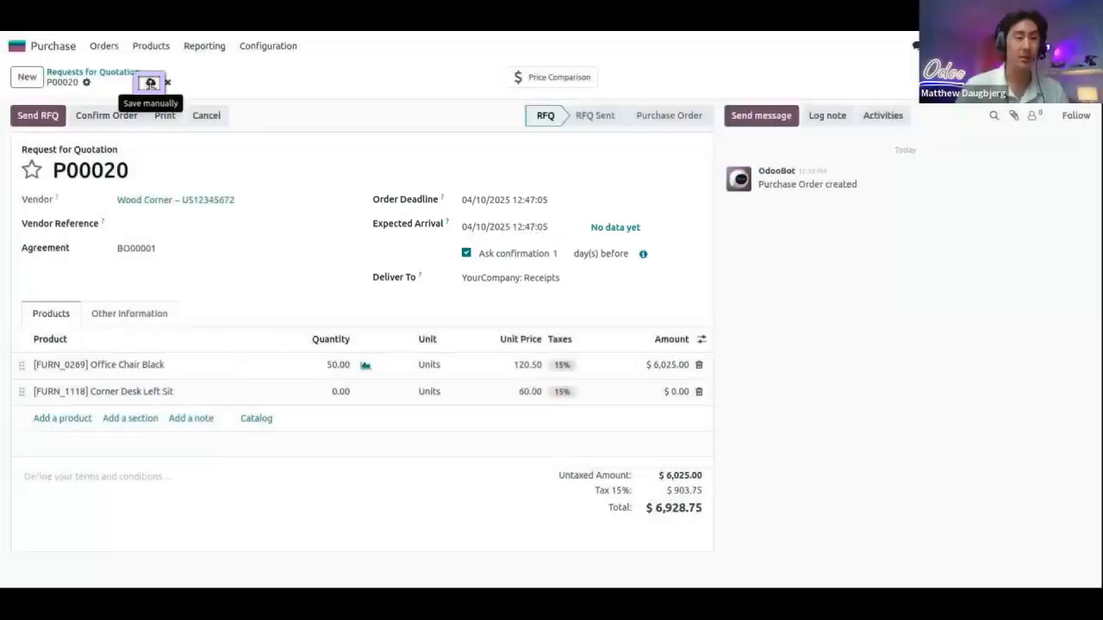
pyautogui.click(150, 83)
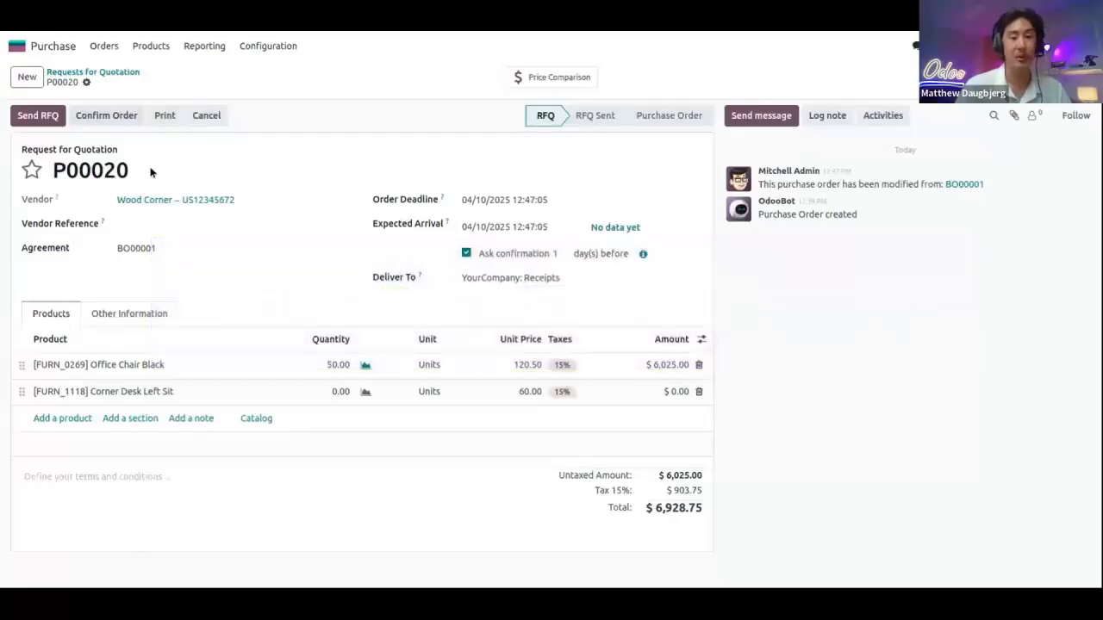
# - Open the price comparison for P00020 and examine the purchase lines of Office Chair Black and Corner Desk Left Sit
pyautogui.click(509, 83)
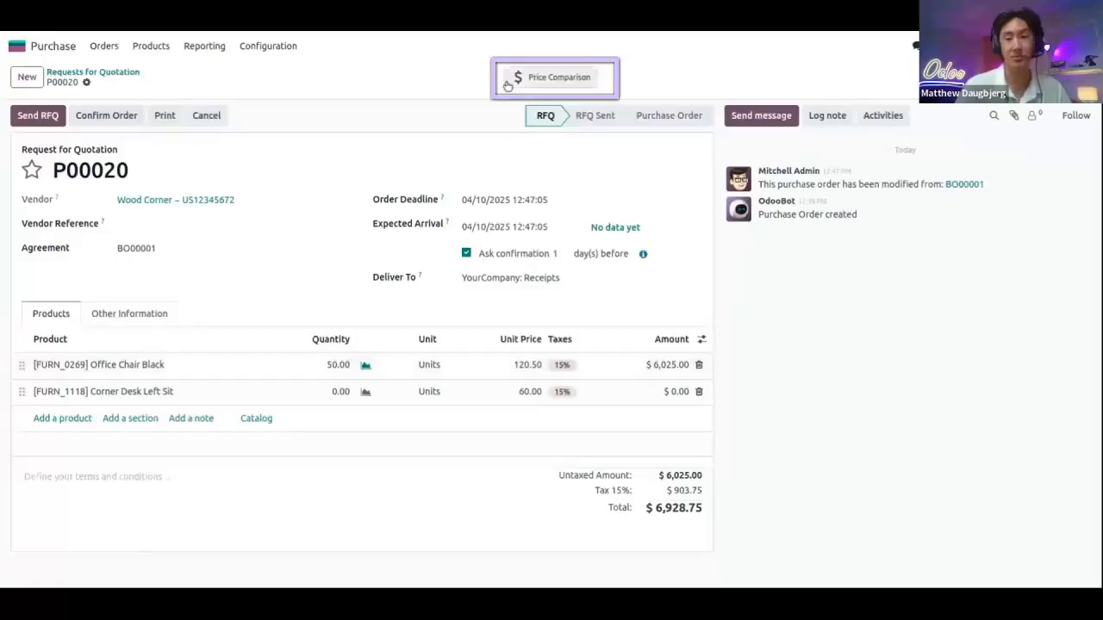
pyautogui.click(560, 78)
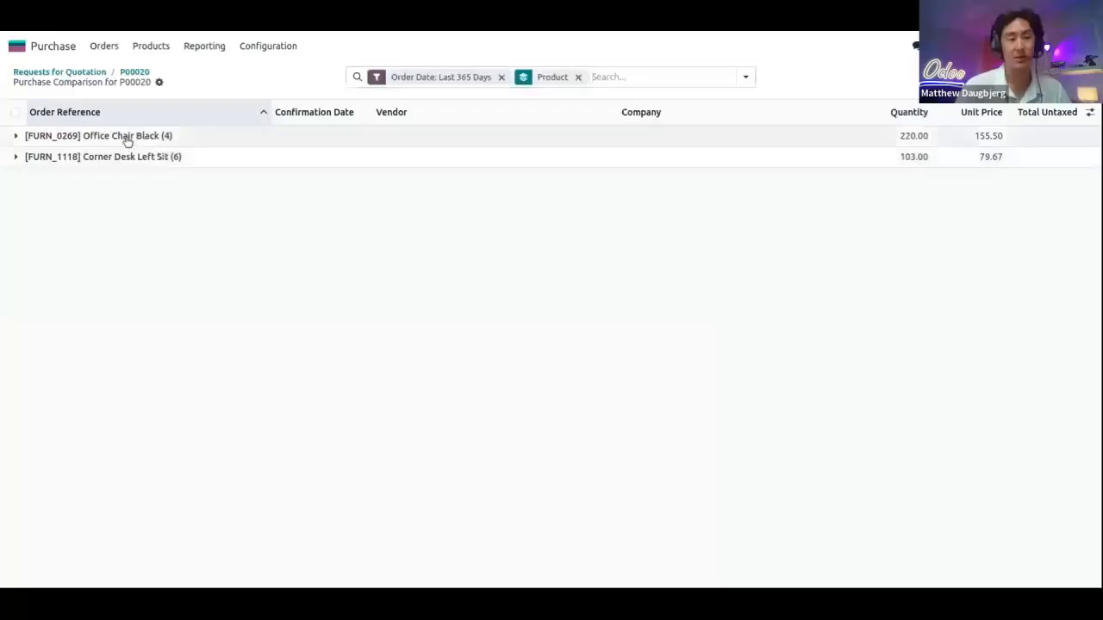
pyautogui.click(125, 138)
pyautogui.click(98, 263)
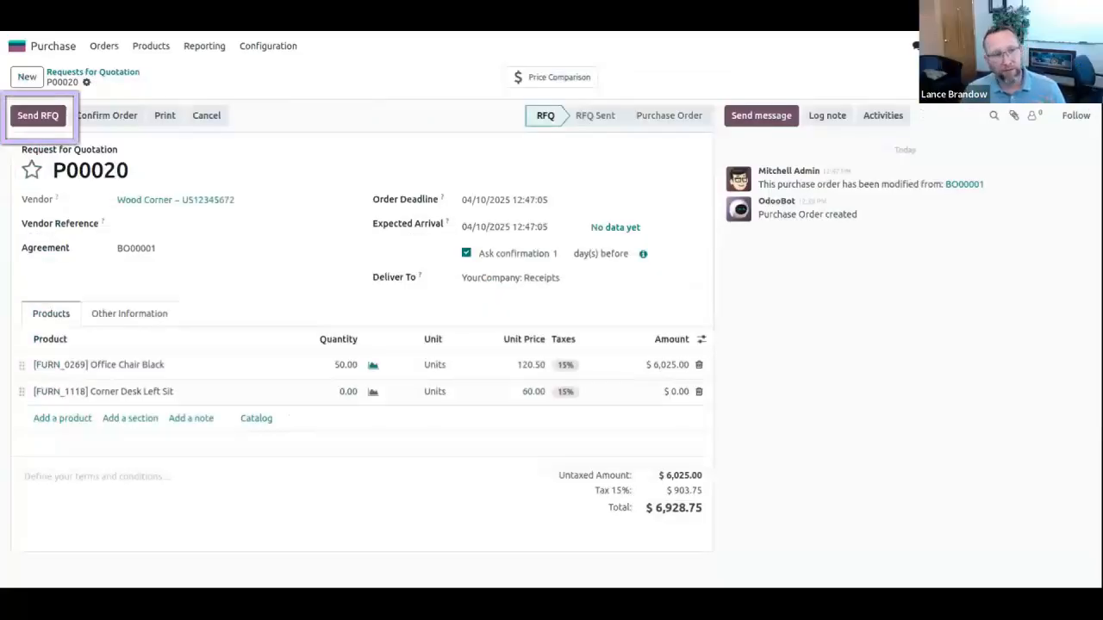
# - Email the P00020 request for quotation to Wood Corner with its PDF attached
pyautogui.click(47, 121)
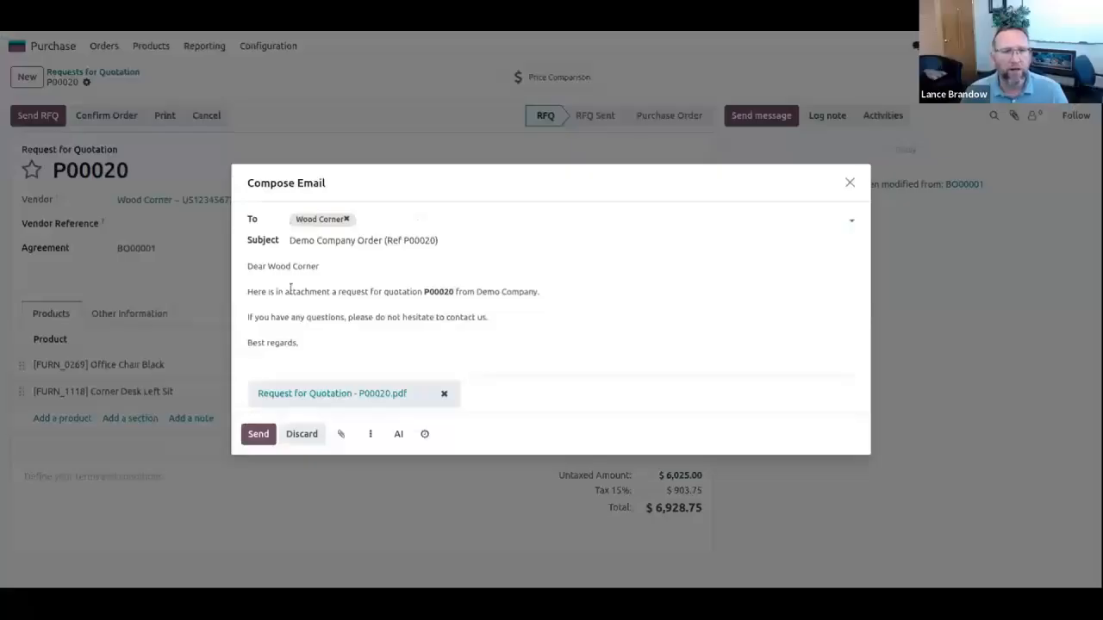
pyautogui.click(257, 435)
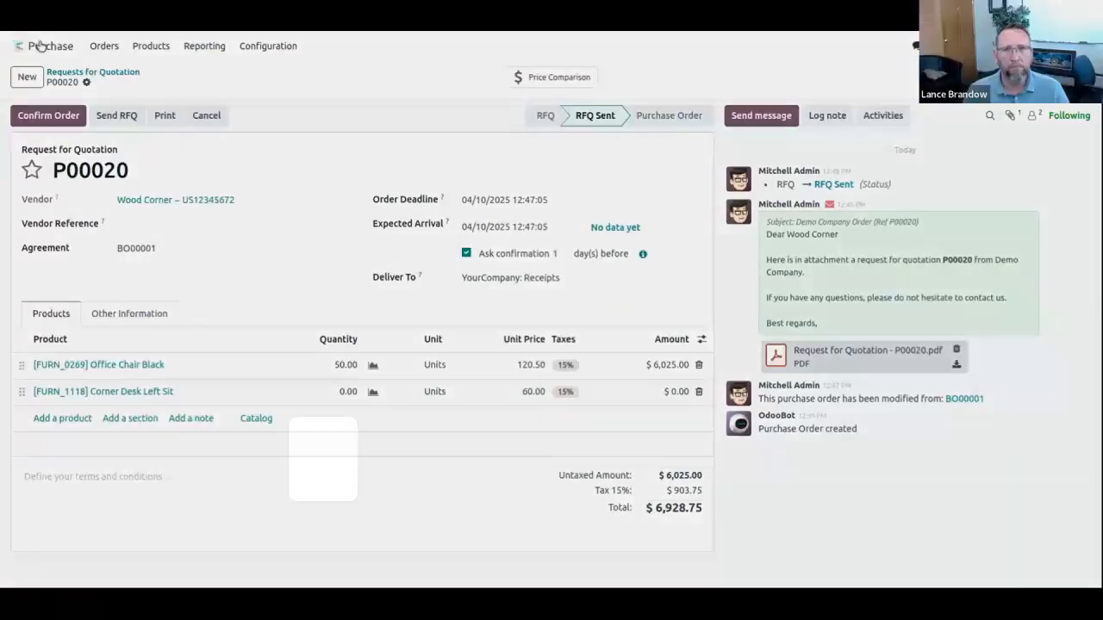
# - Switch to the Inventory app and open its product list
pyautogui.click(36, 46)
pyautogui.scroll(-2, 186, 241)
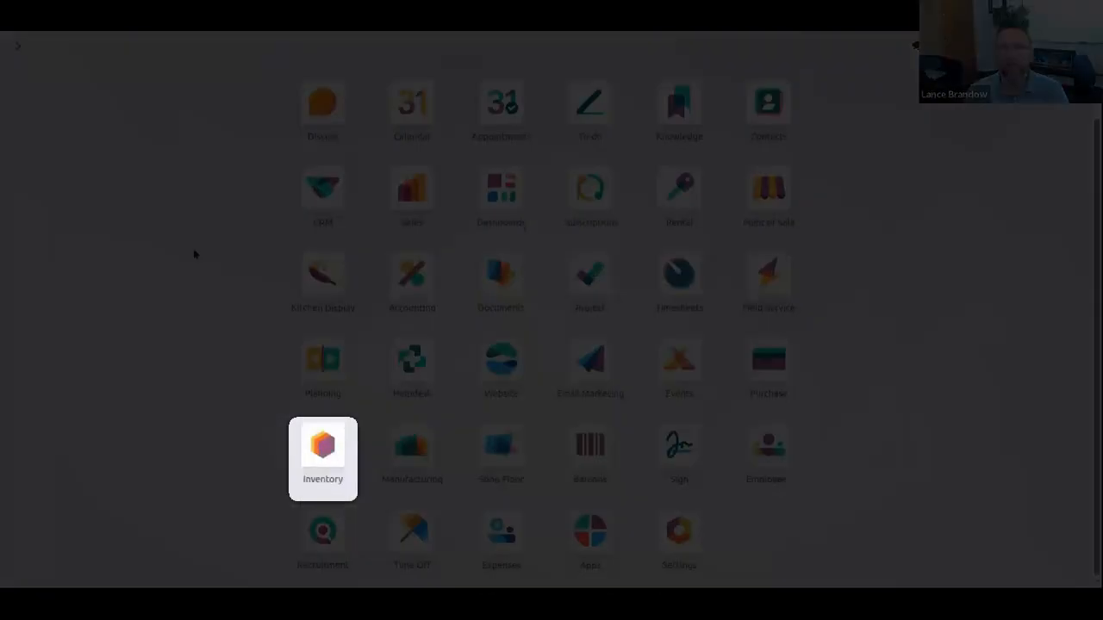
pyautogui.click(321, 446)
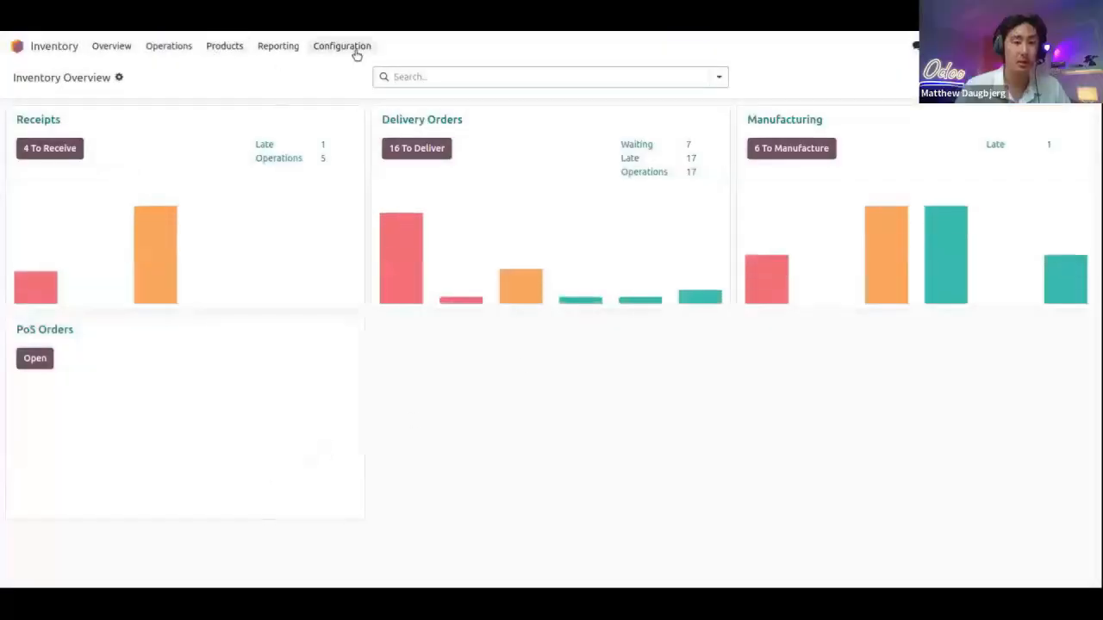
pyautogui.click(171, 48)
pyautogui.moveTo(241, 46)
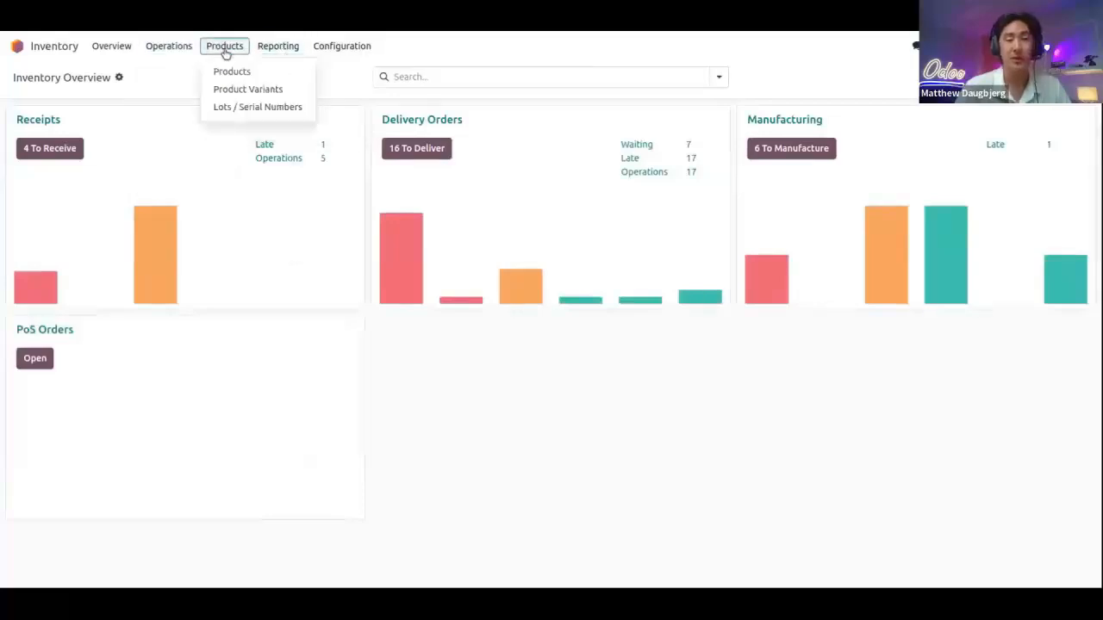
pyautogui.moveTo(277, 48)
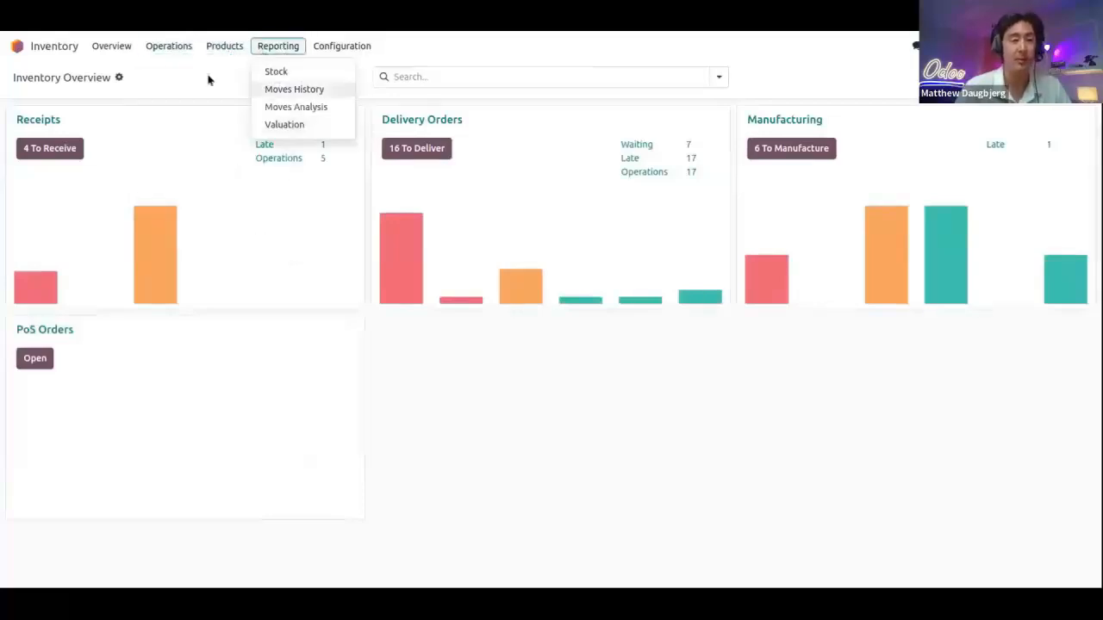
pyautogui.moveTo(201, 49)
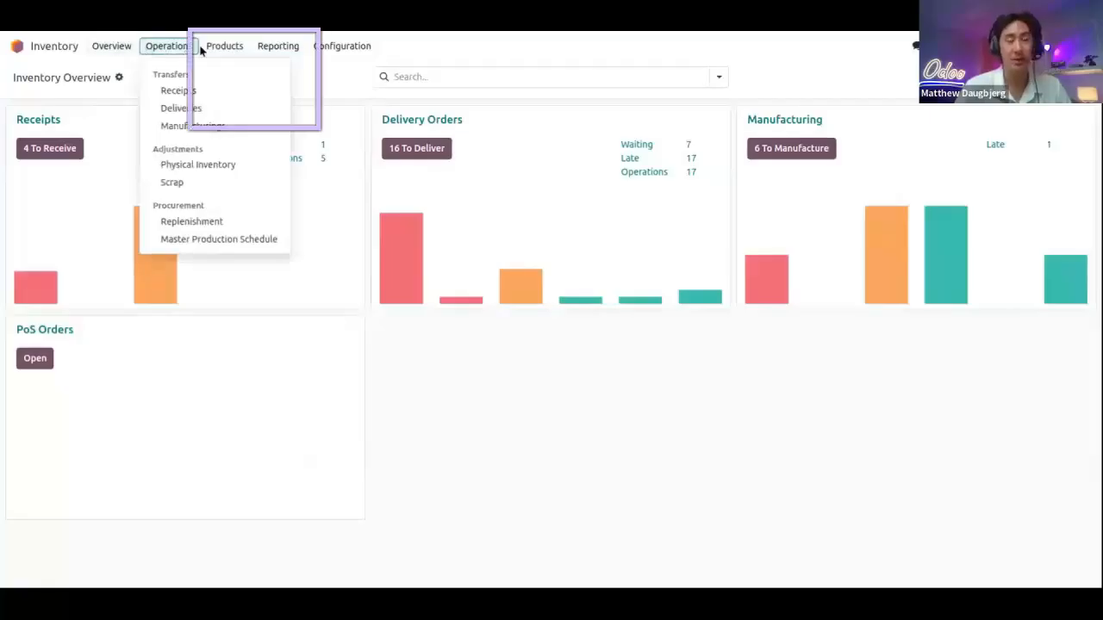
pyautogui.click(216, 74)
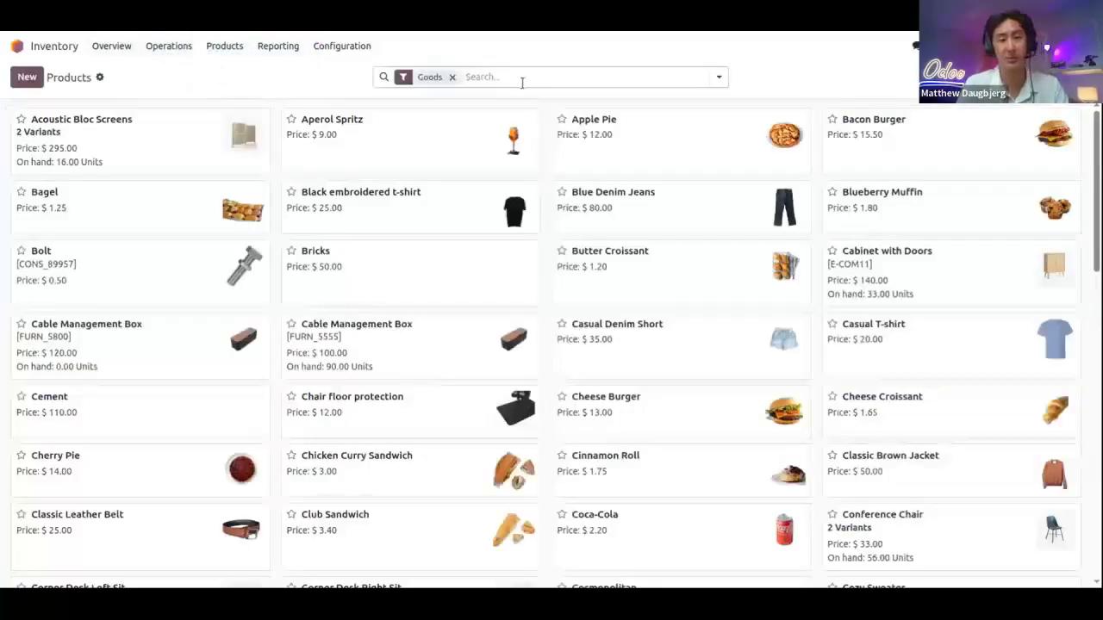
# - Search the products for "table" and open the Table product
pyautogui.write('table')
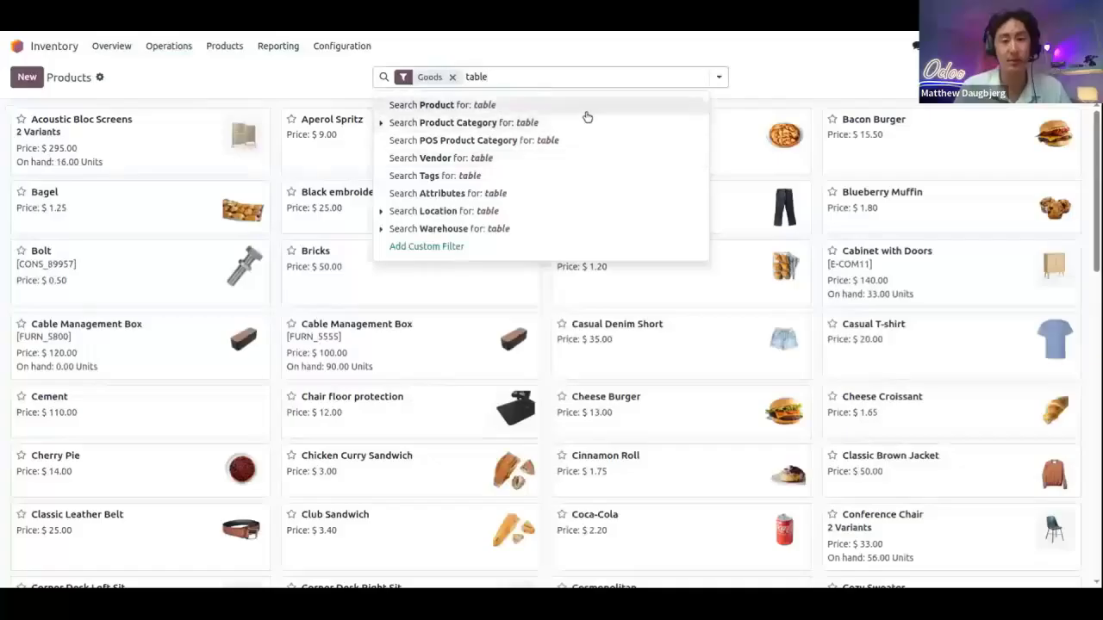
pyautogui.click(584, 111)
pyautogui.click(976, 137)
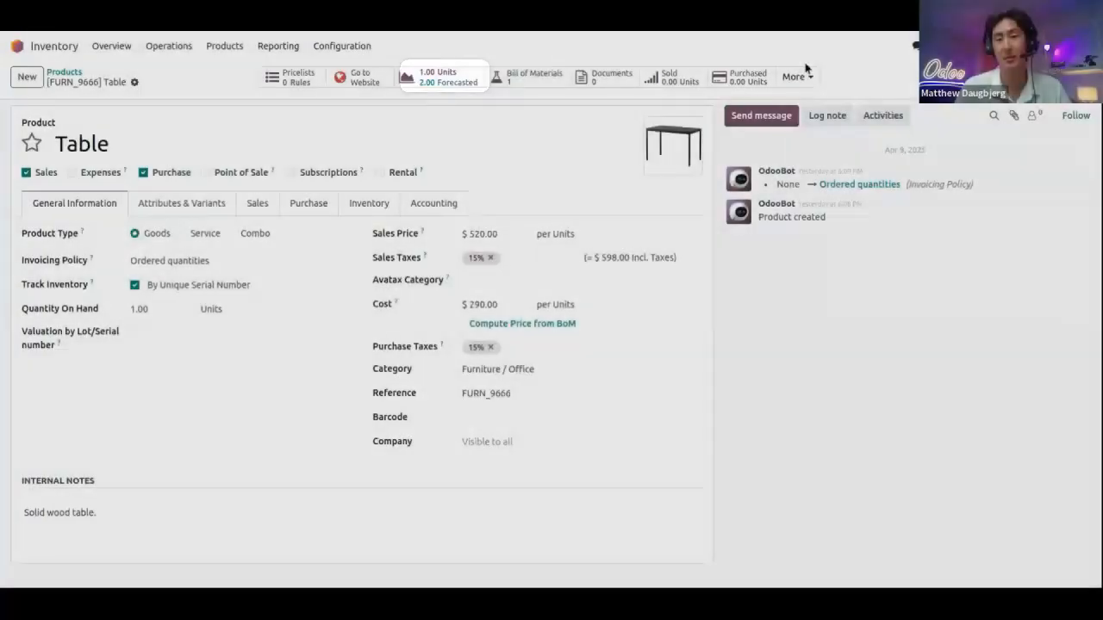
# - Open the Table product's reordering rules and set the rule's route to Buy
pyautogui.click(805, 77)
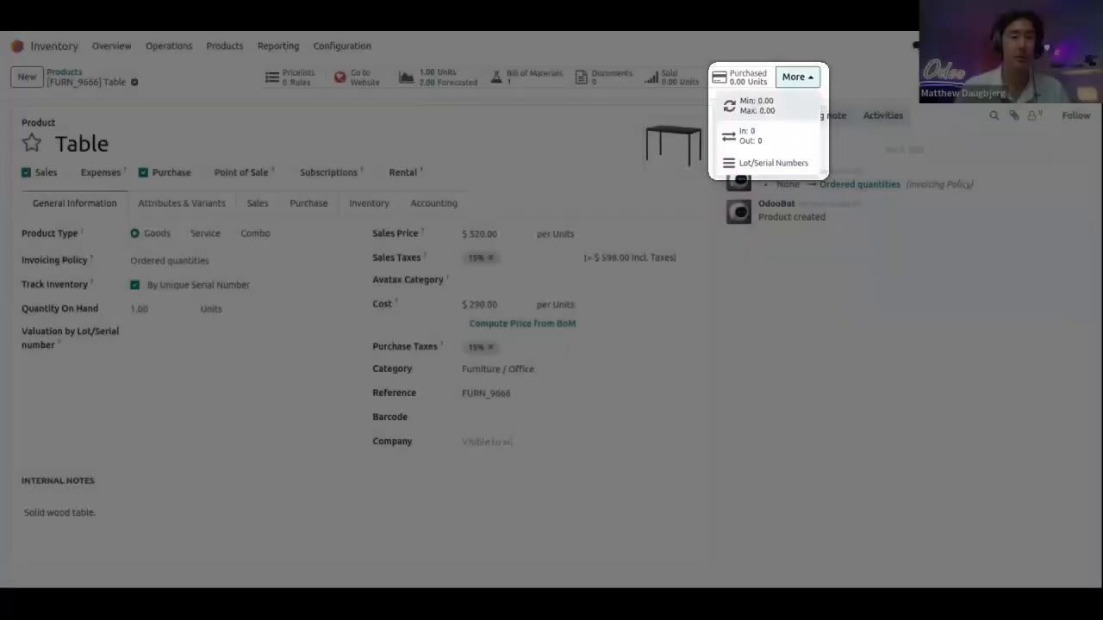
pyautogui.click(749, 106)
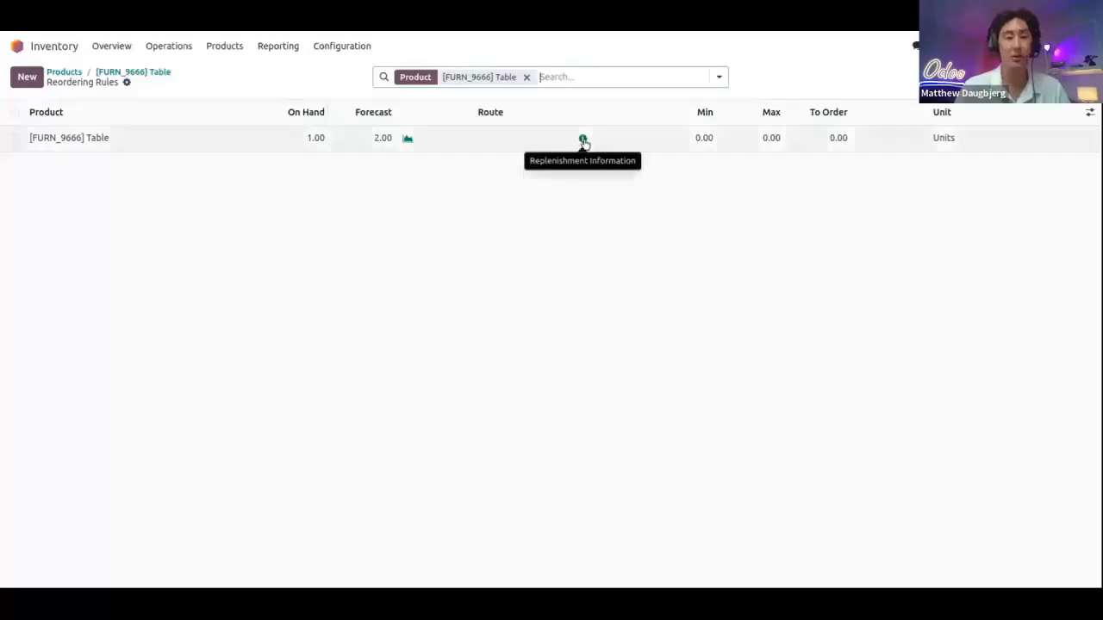
pyautogui.click(523, 144)
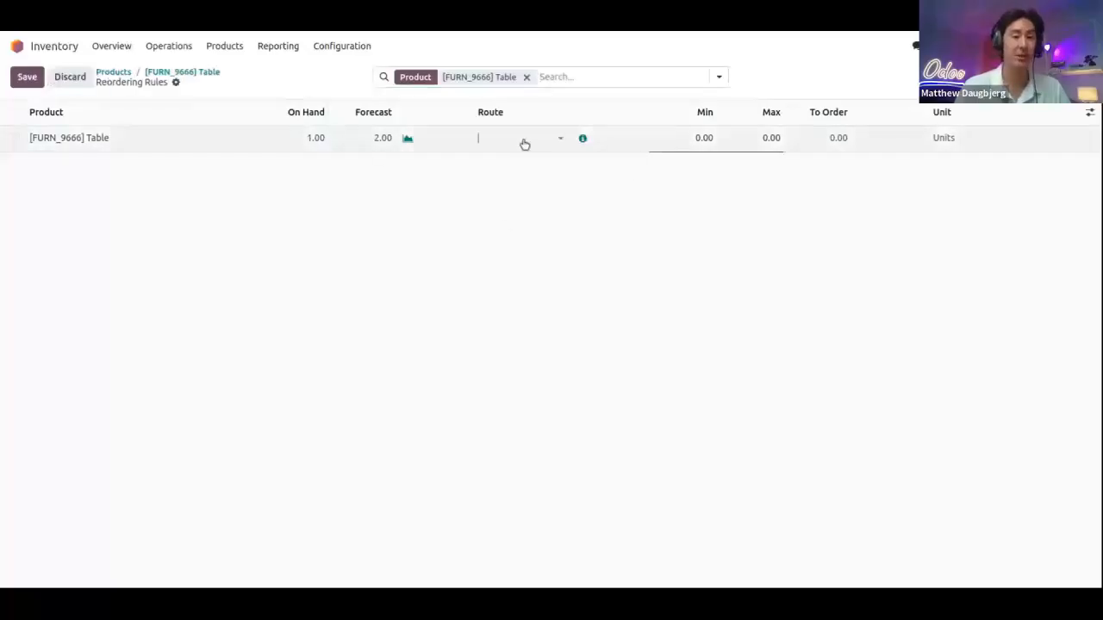
pyautogui.click(523, 139)
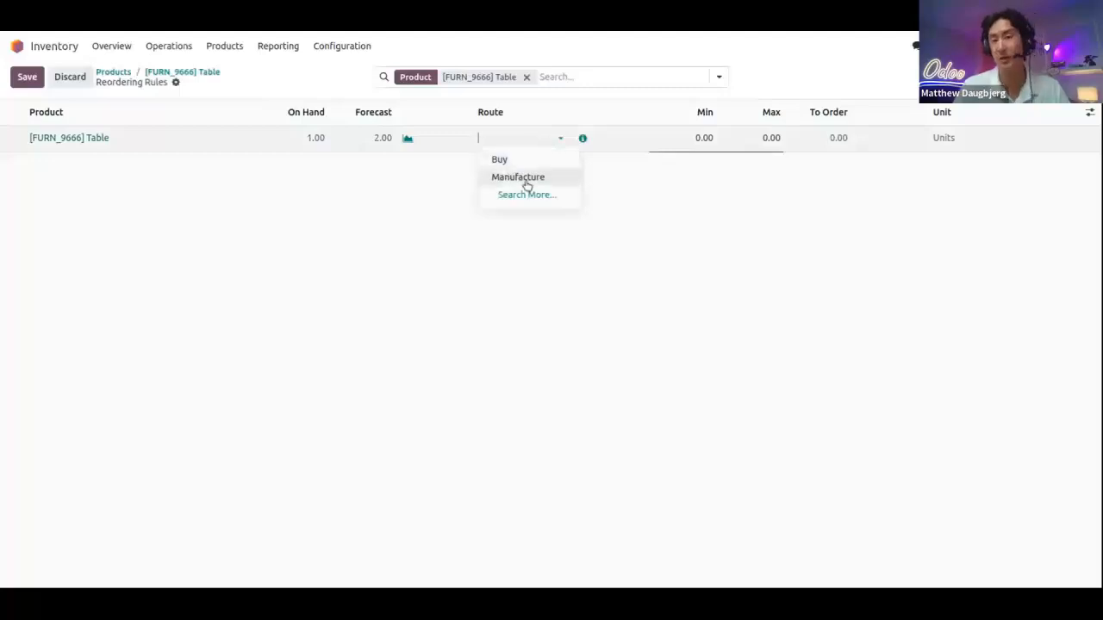
pyautogui.click(526, 160)
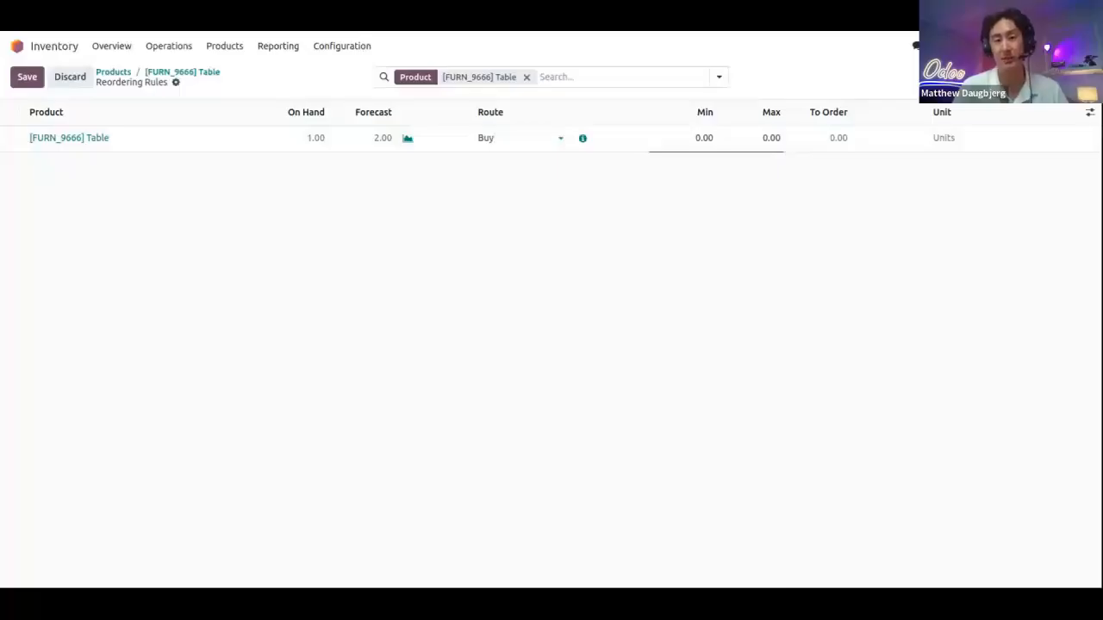
pyautogui.click(537, 137)
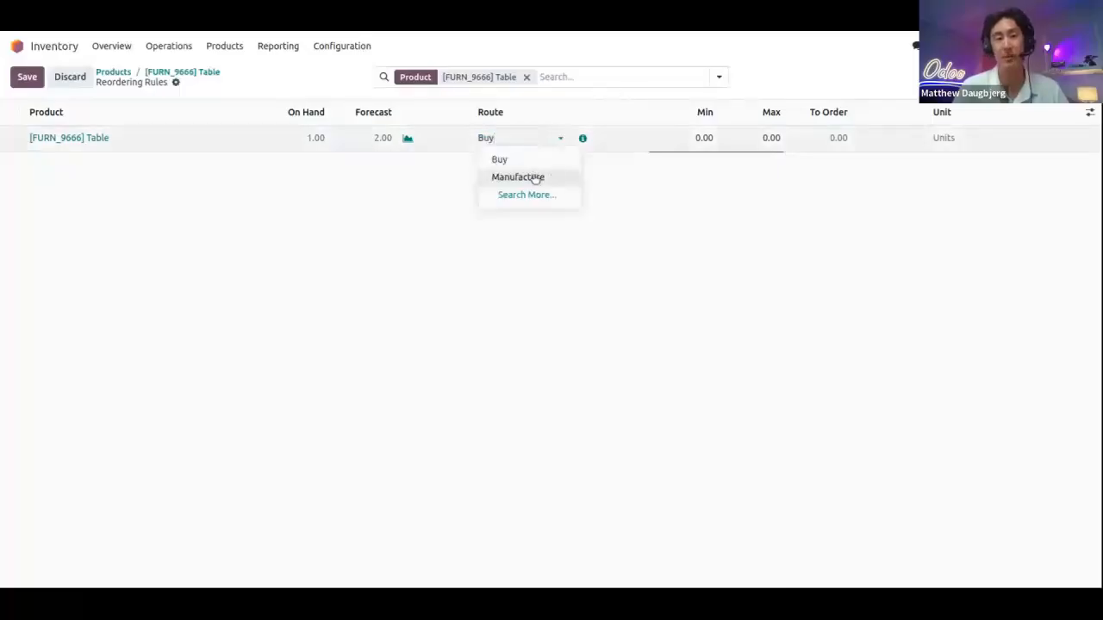
pyautogui.click(537, 164)
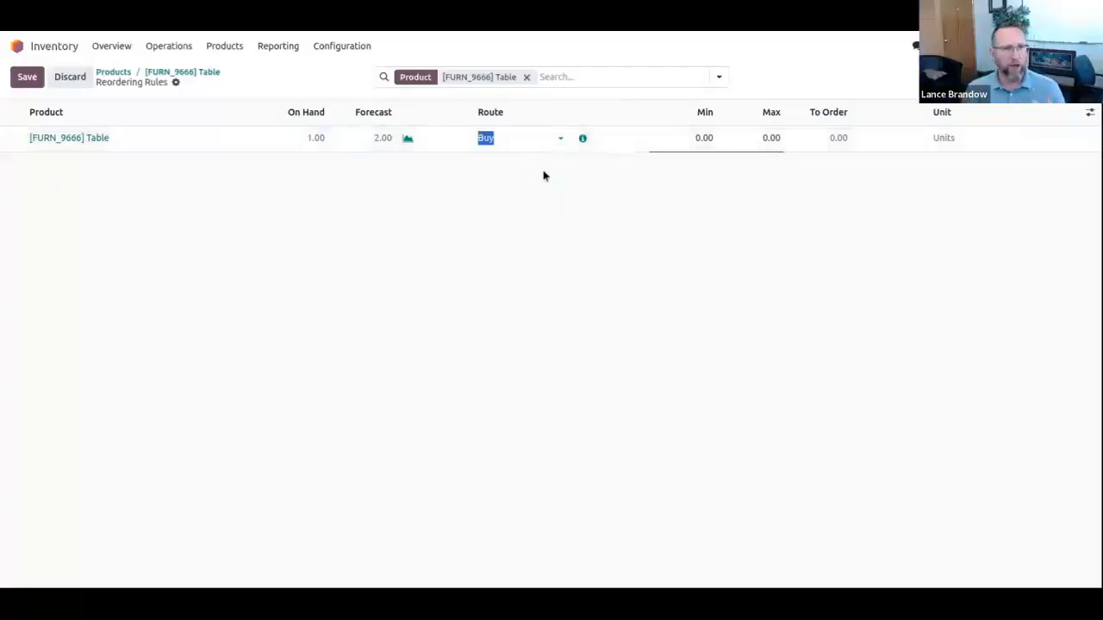
pyautogui.click(550, 202)
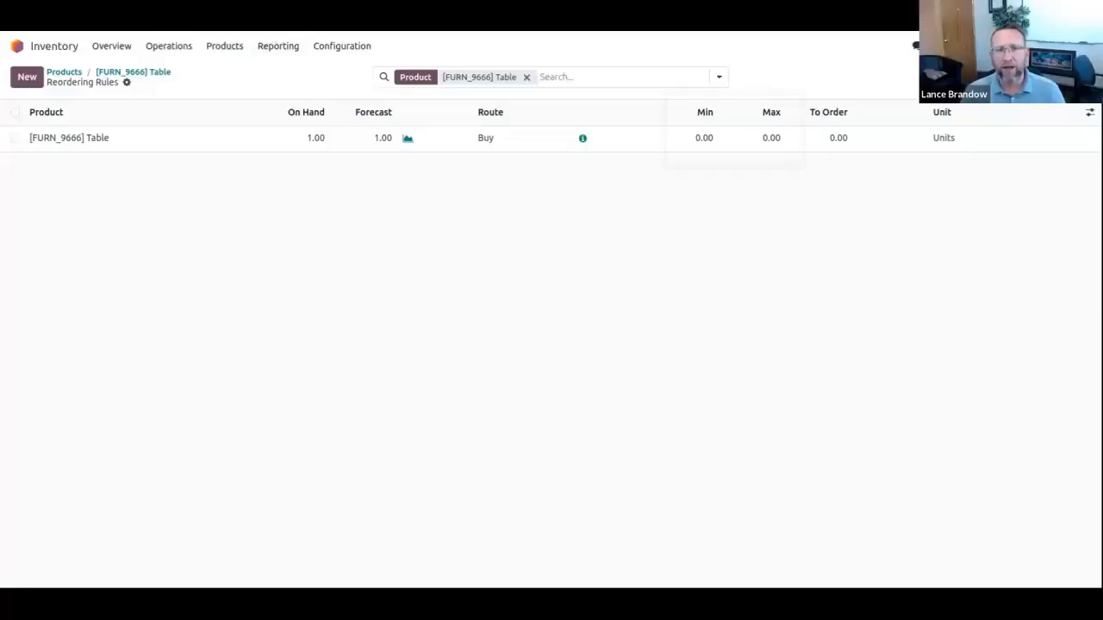
# - Set the Table reordering rule's minimum quantity to 10 and maximum quantity to 100
pyautogui.click(696, 143)
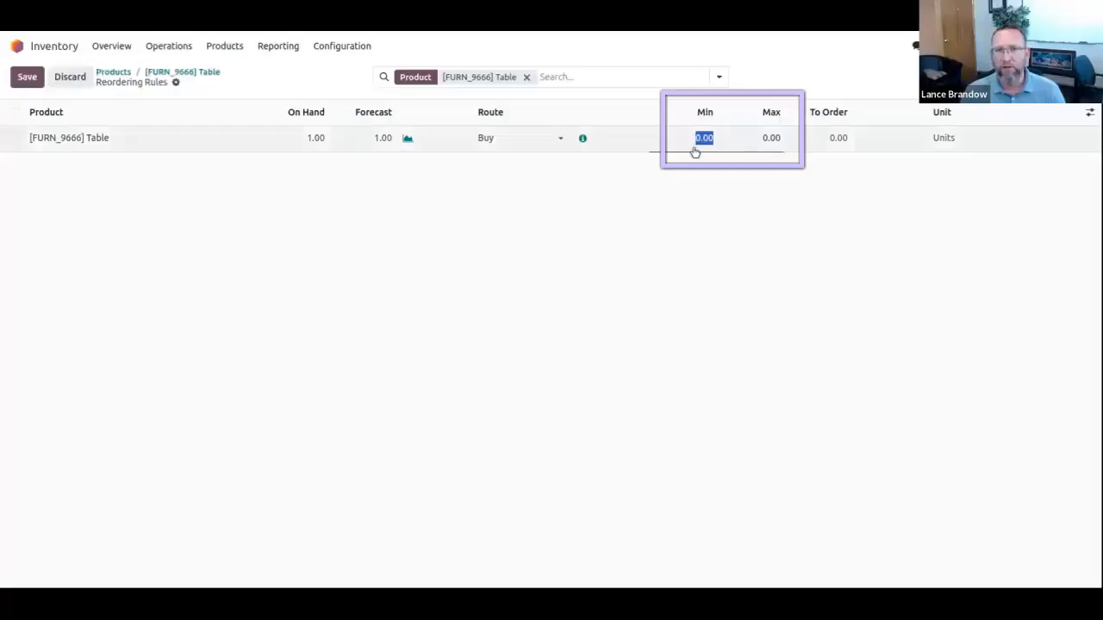
pyautogui.write('10')
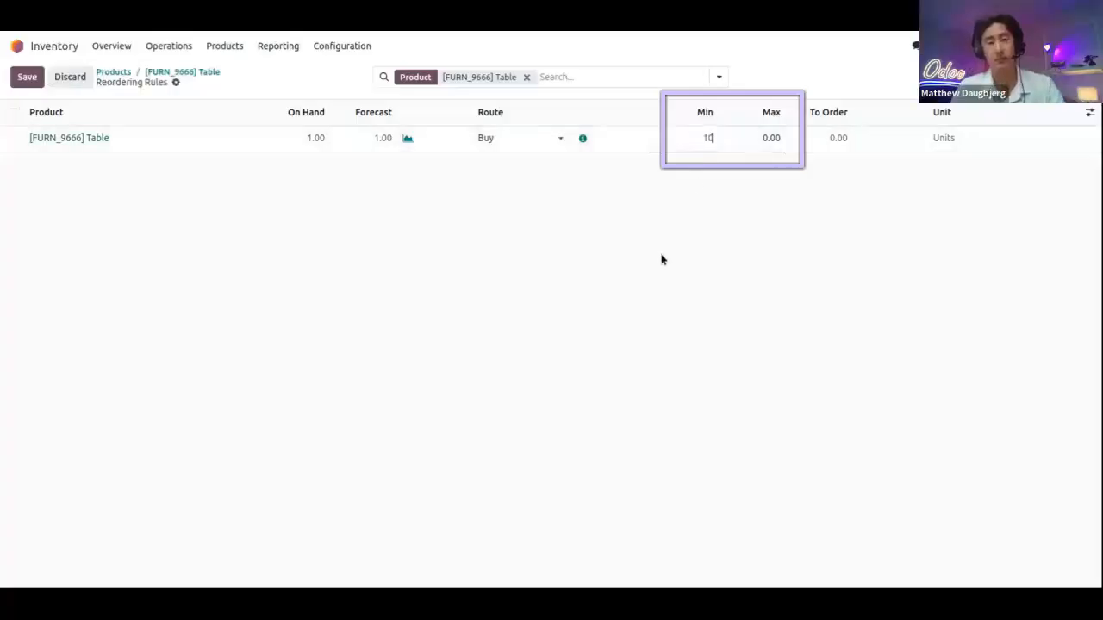
pyautogui.click(767, 138)
pyautogui.doubleClick(769, 139)
pyautogui.write('`00')
pyautogui.click(717, 259)
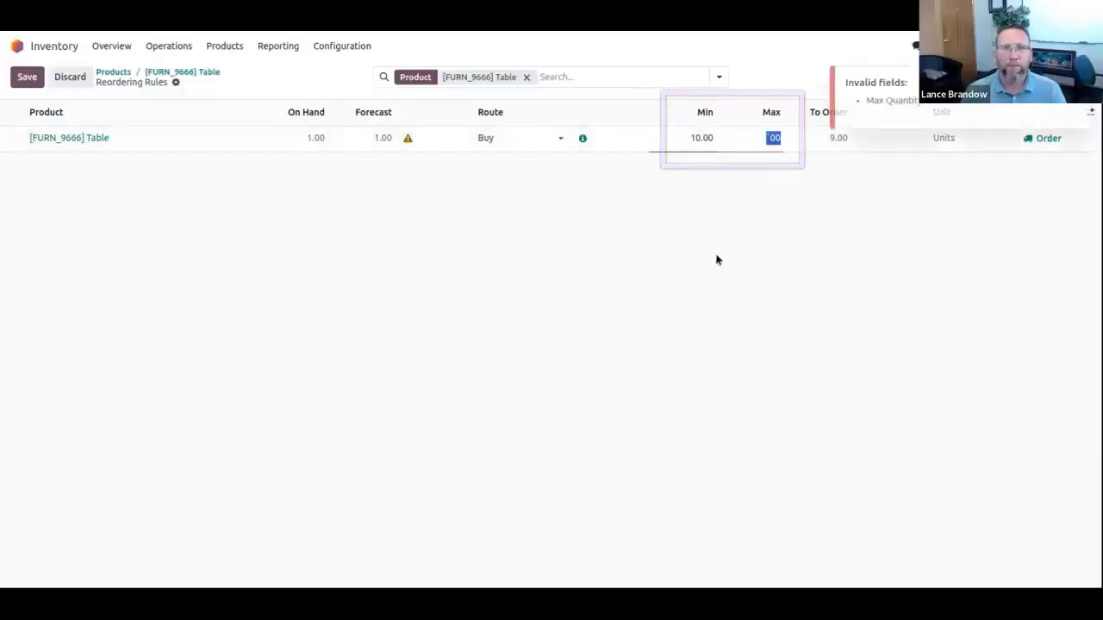
pyautogui.click(767, 160)
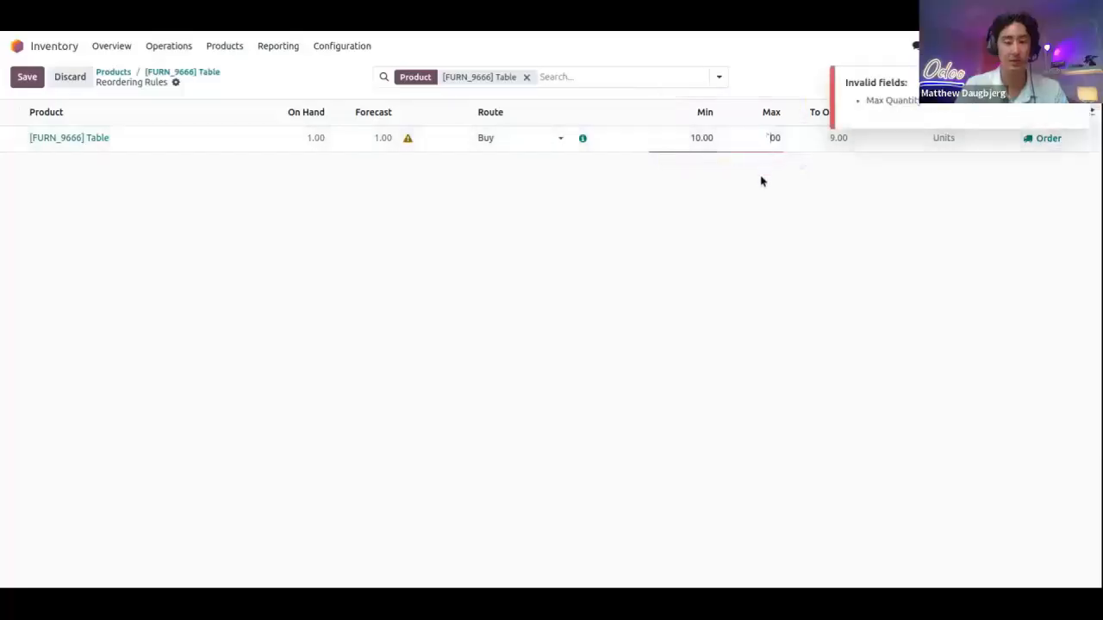
pyautogui.write('1')
pyautogui.click(681, 207)
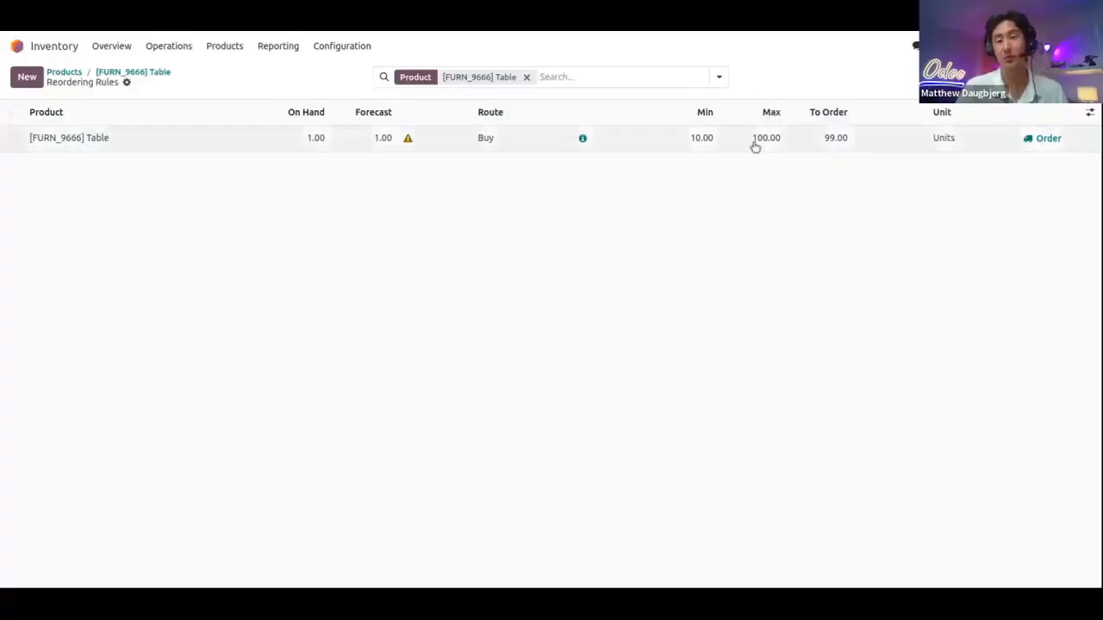
# - Try to order the Table replenishment quantity from its reordering rule
pyautogui.moveTo(404, 144)
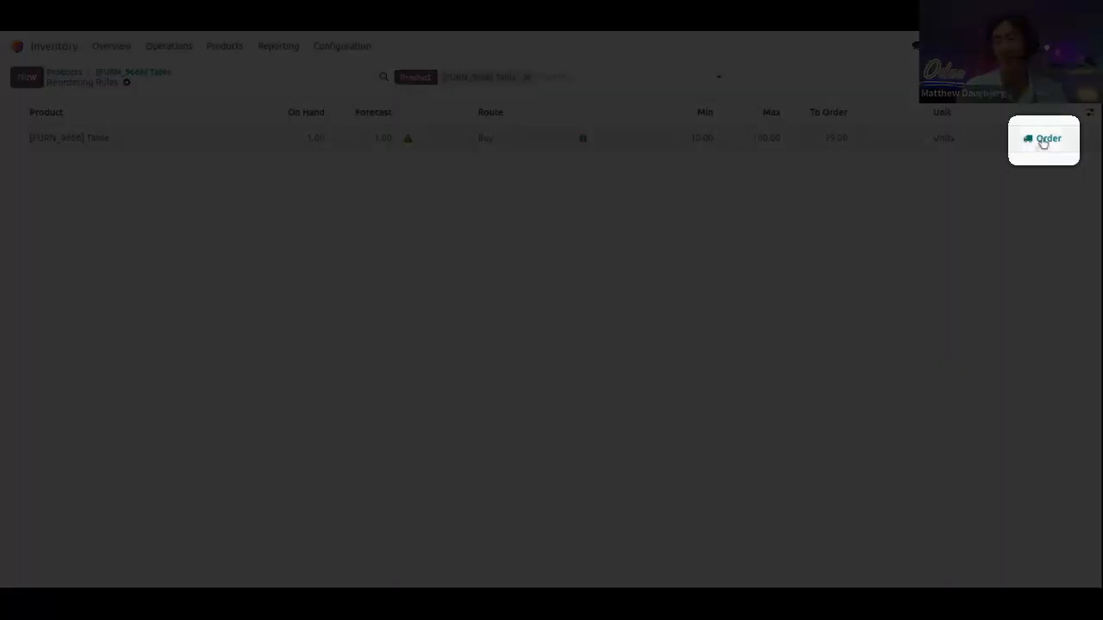
pyautogui.click(1042, 140)
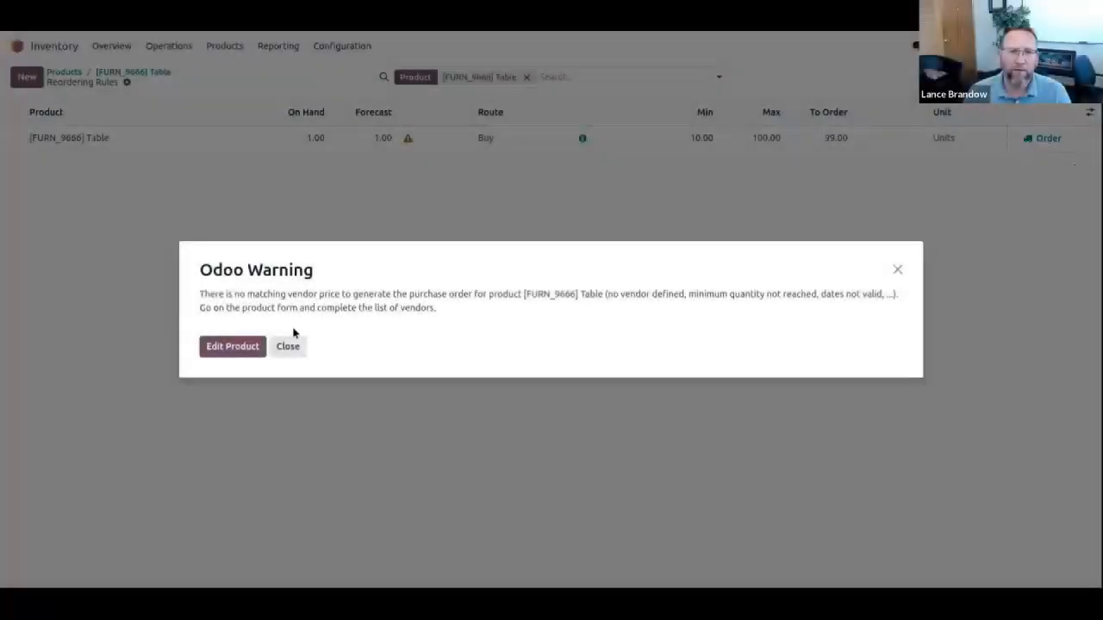
pyautogui.click(898, 268)
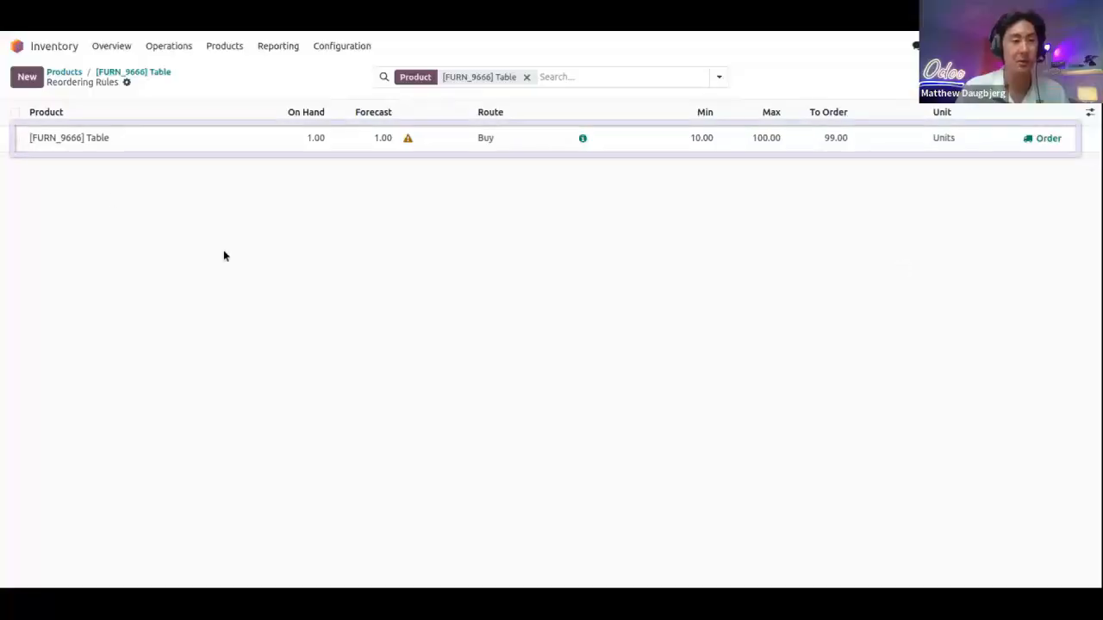
# - Open the Table product from its reordering rule and show its inventory routes and logistics settings
pyautogui.click(88, 146)
pyautogui.click(93, 138)
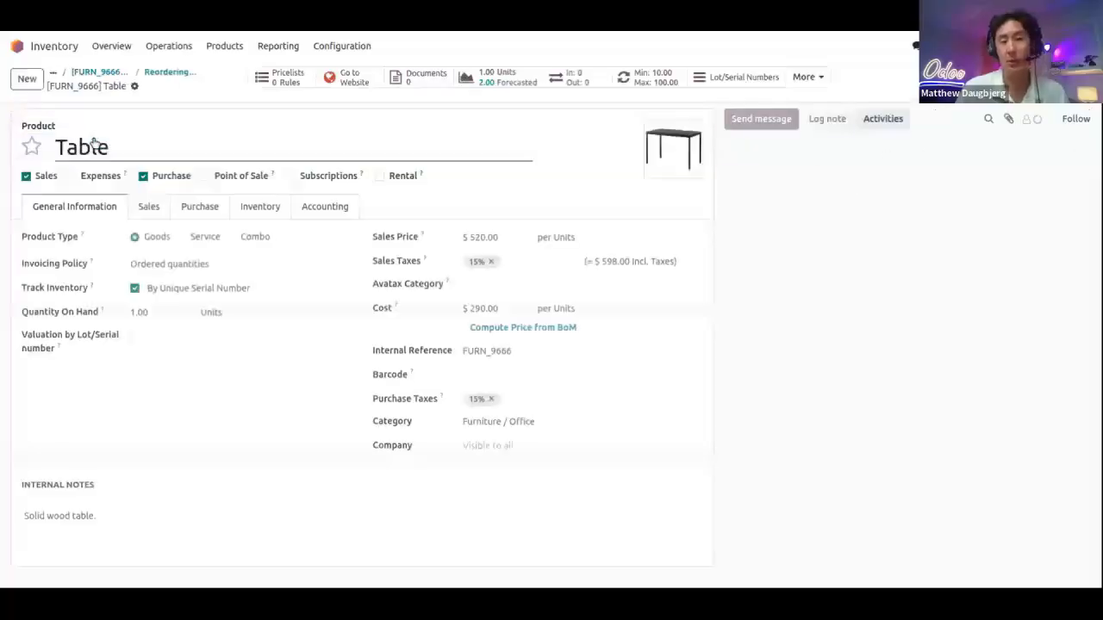
pyautogui.click(259, 211)
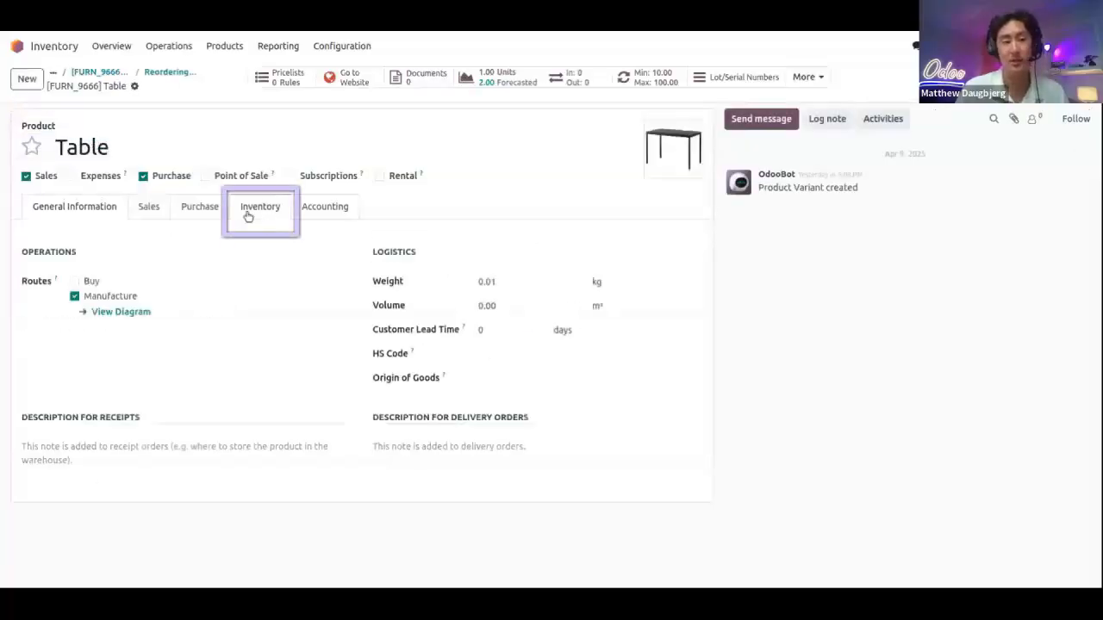
# - Enable the Buy route in the Table product's inventory settings and save the product
pyautogui.click(201, 214)
pyautogui.click(250, 212)
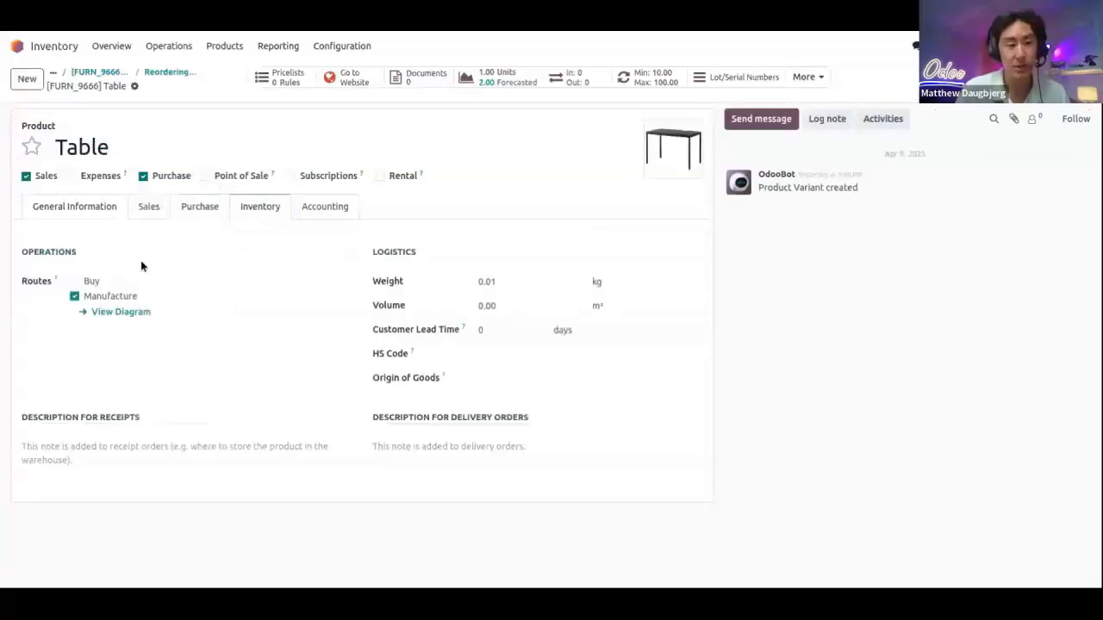
pyautogui.click(74, 282)
pyautogui.click(203, 87)
# - Add Deco Addict as a vendor in the Table product's purchase settings and save the product
pyautogui.click(151, 208)
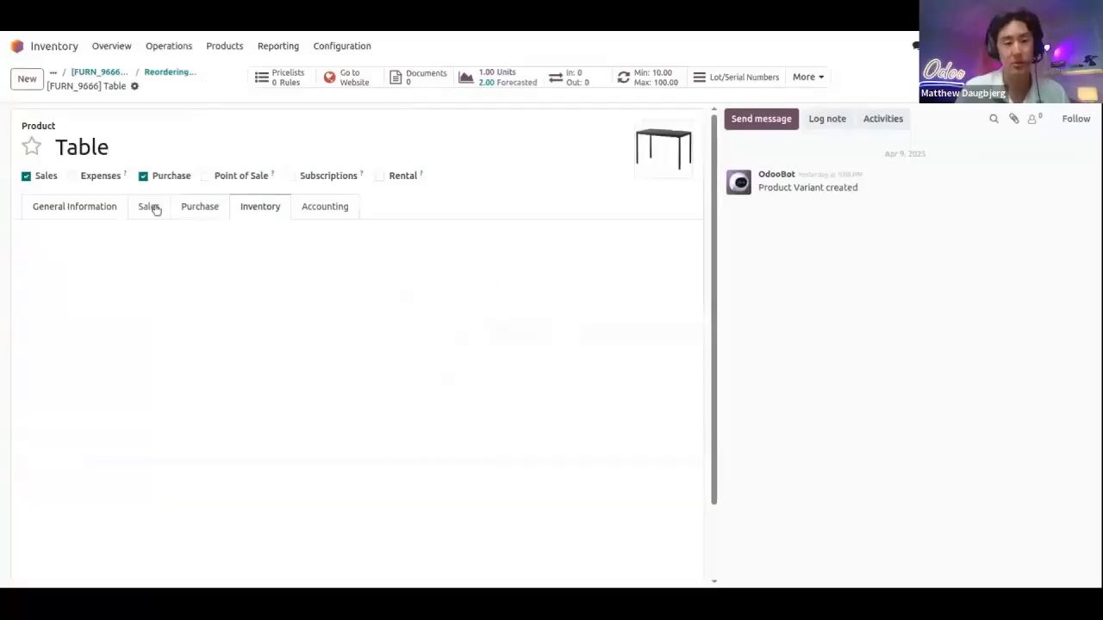
pyautogui.click(205, 213)
pyautogui.click(69, 254)
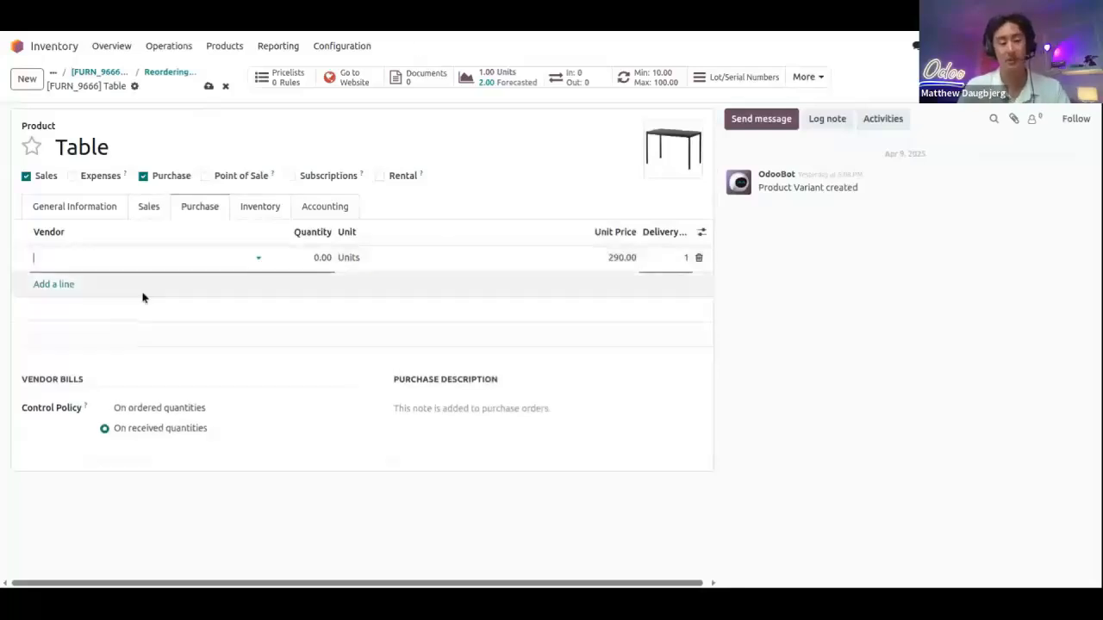
pyautogui.write('de')
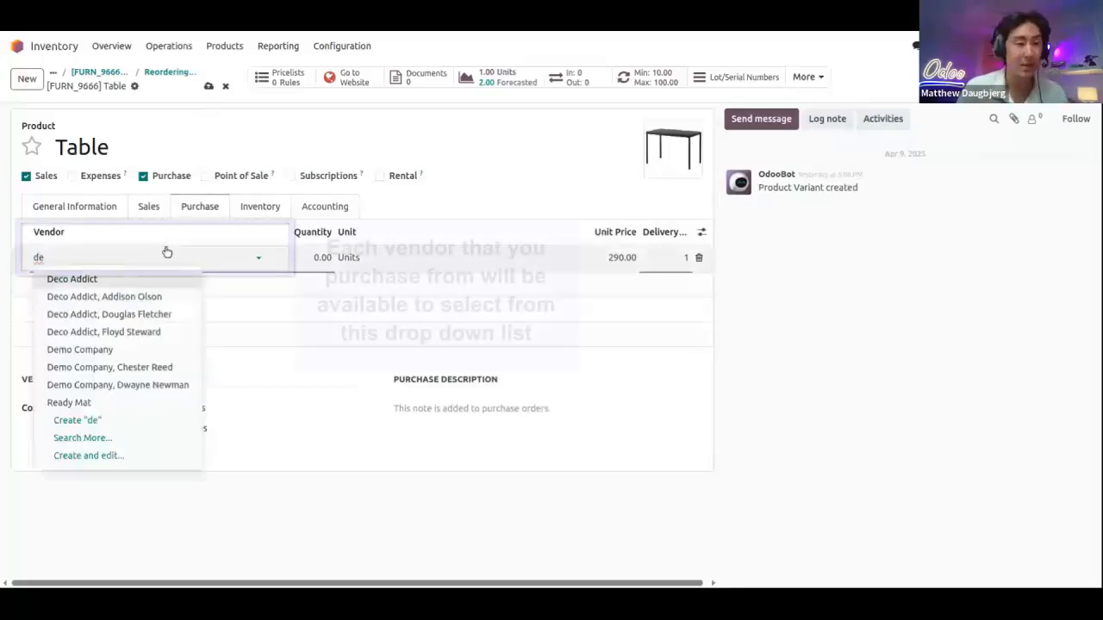
pyautogui.click(154, 282)
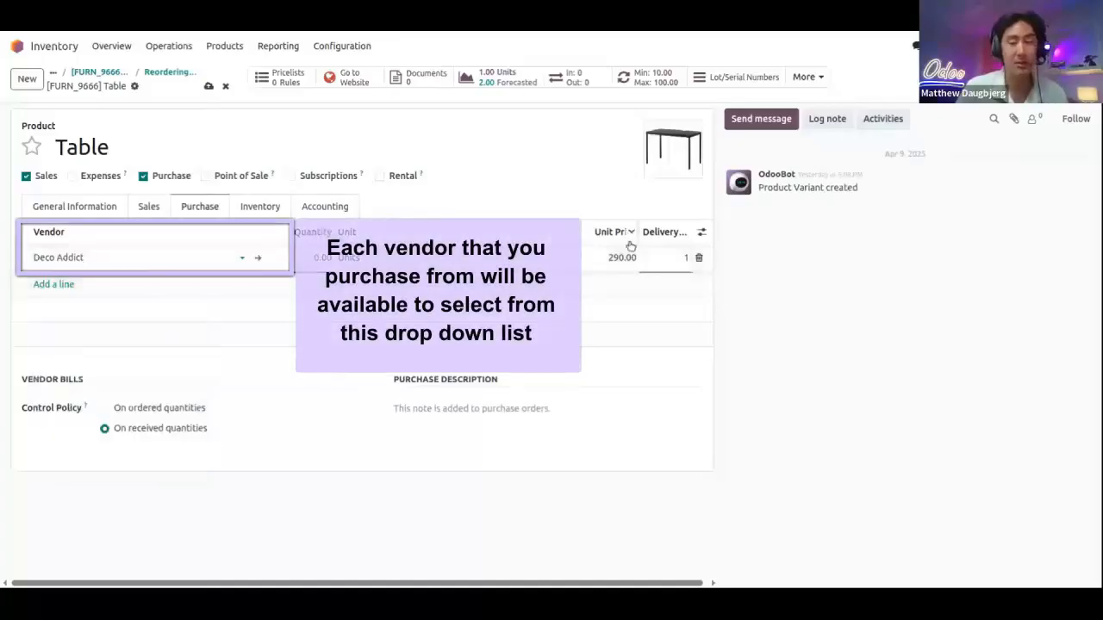
pyautogui.click(207, 86)
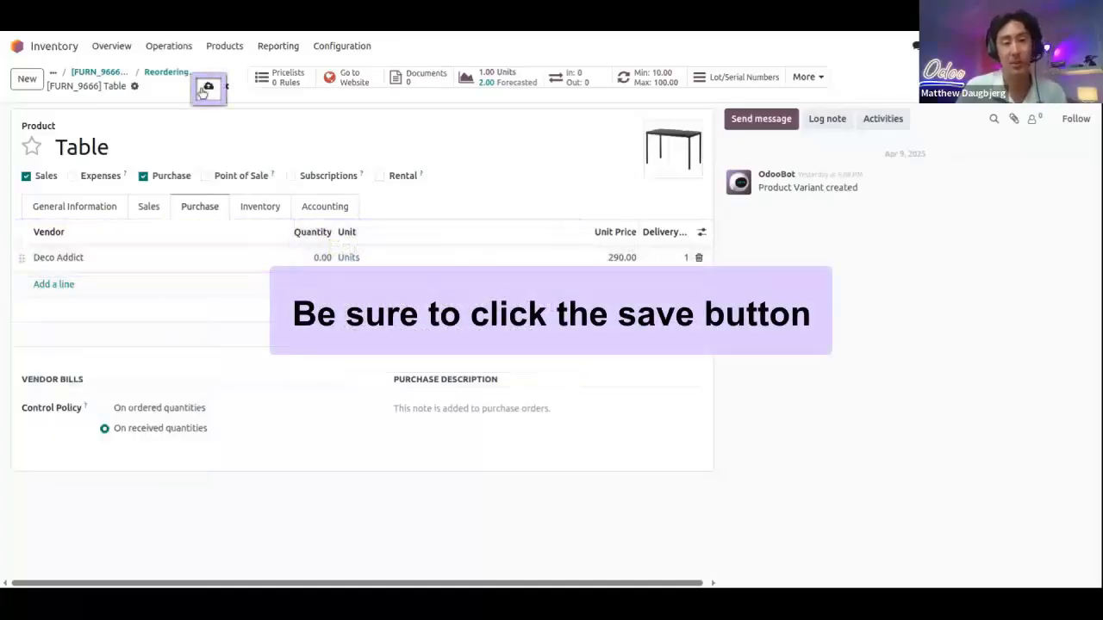
# - Return to the Table's reordering rule, order its replenishment quantity, and open the generated request for quotation
pyautogui.click(177, 73)
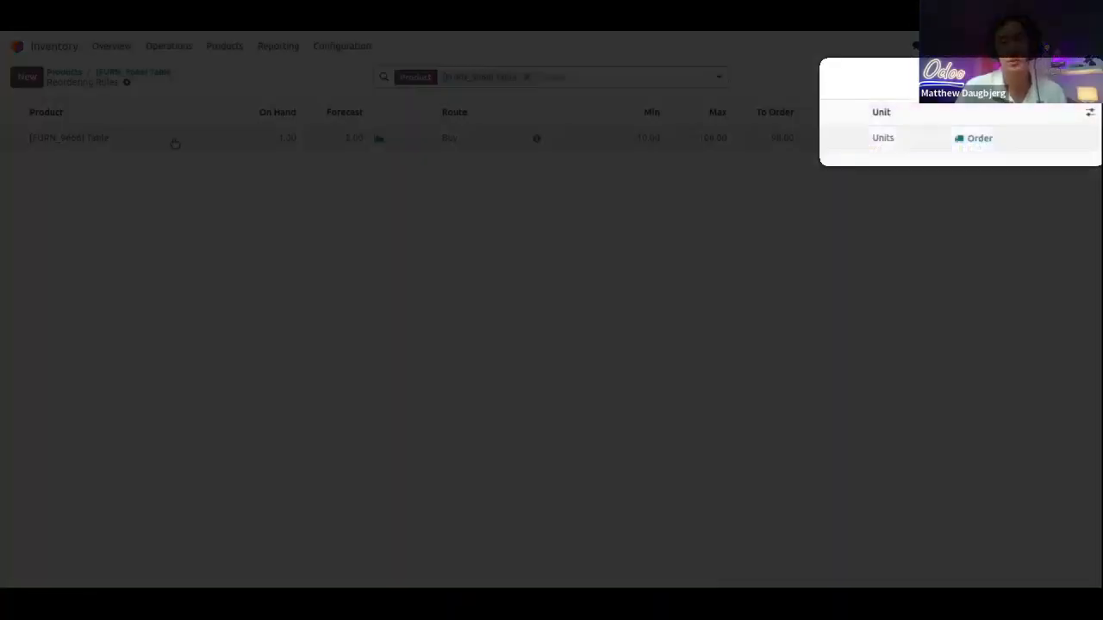
pyautogui.click(960, 143)
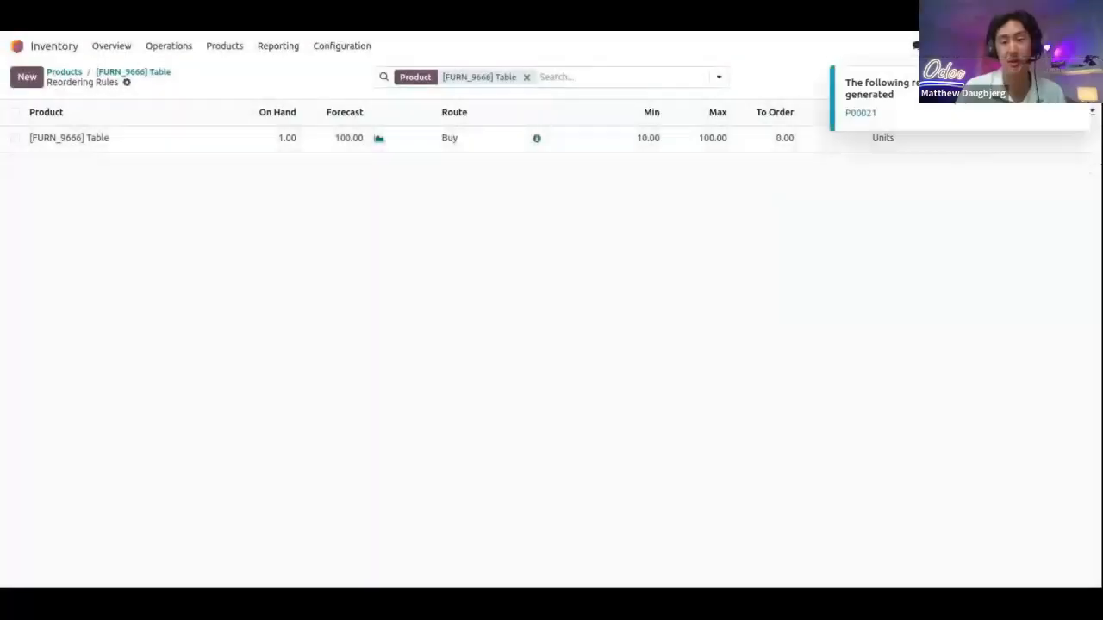
pyautogui.moveTo(894, 95); pyautogui.dragTo(844, 83)
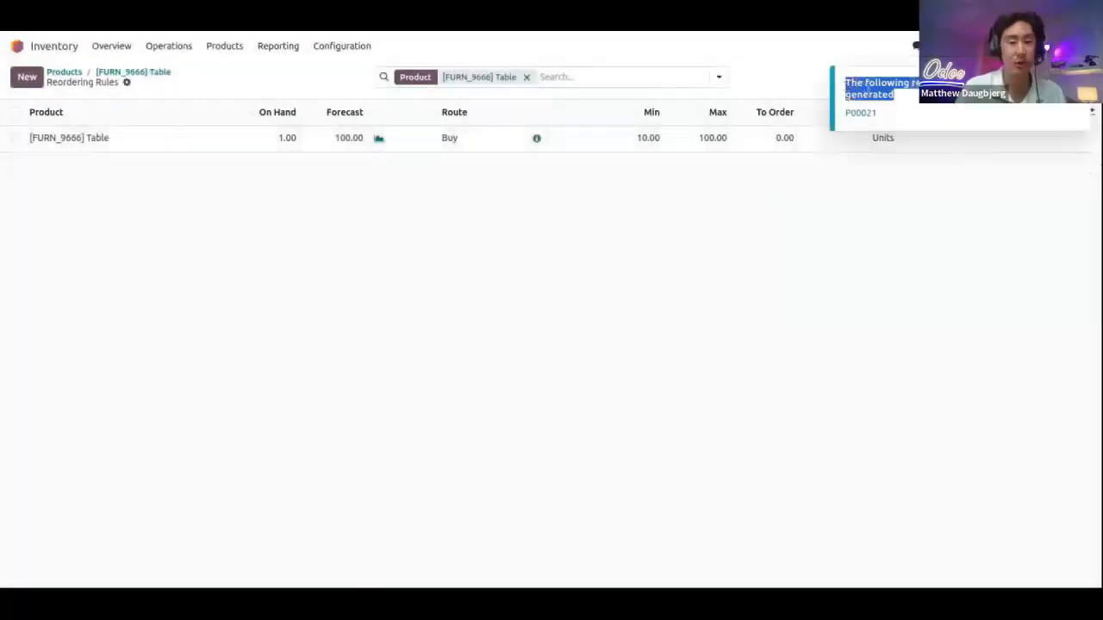
pyautogui.click(869, 115)
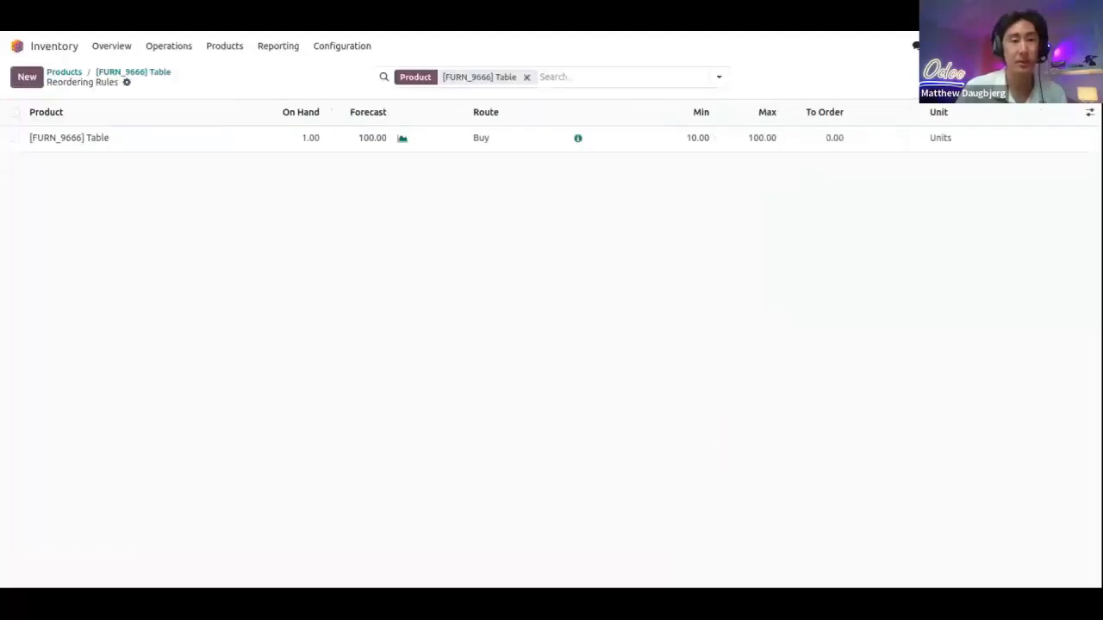
# - Open the Replenishment list, widen its Product column, and automate replenishment for Corner Desk Right Sit
pyautogui.click(183, 45)
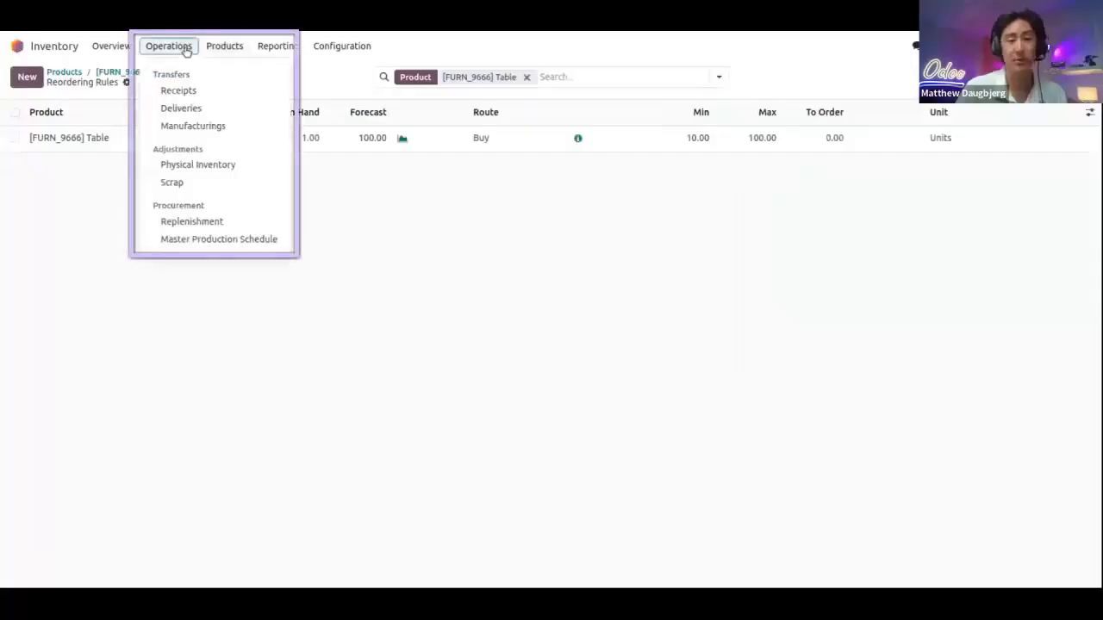
pyautogui.click(209, 228)
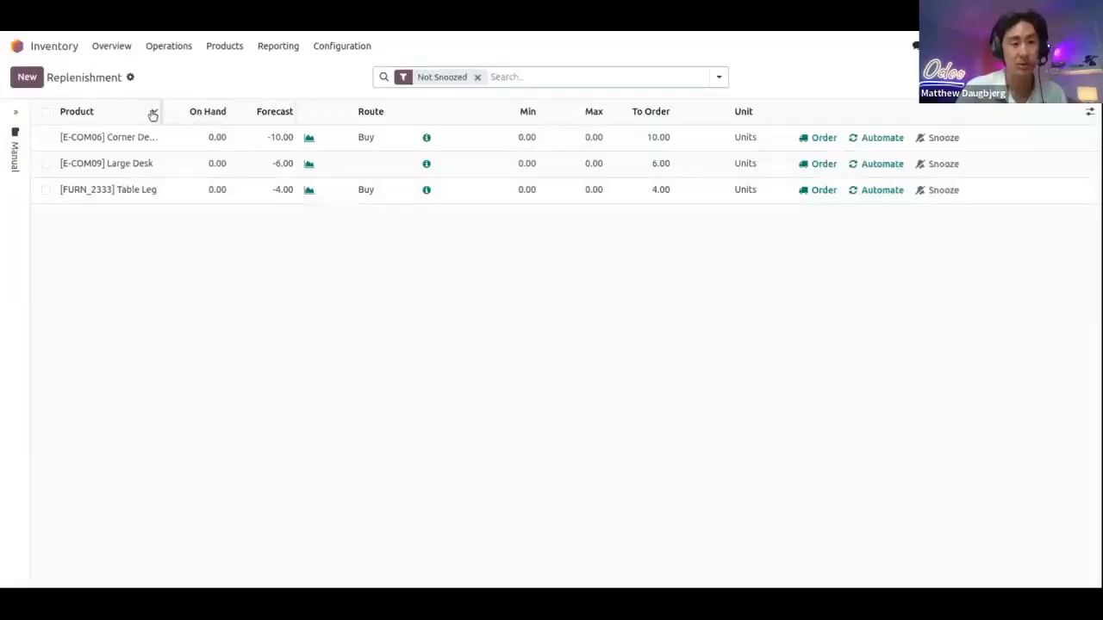
pyautogui.moveTo(158, 115); pyautogui.dragTo(236, 114)
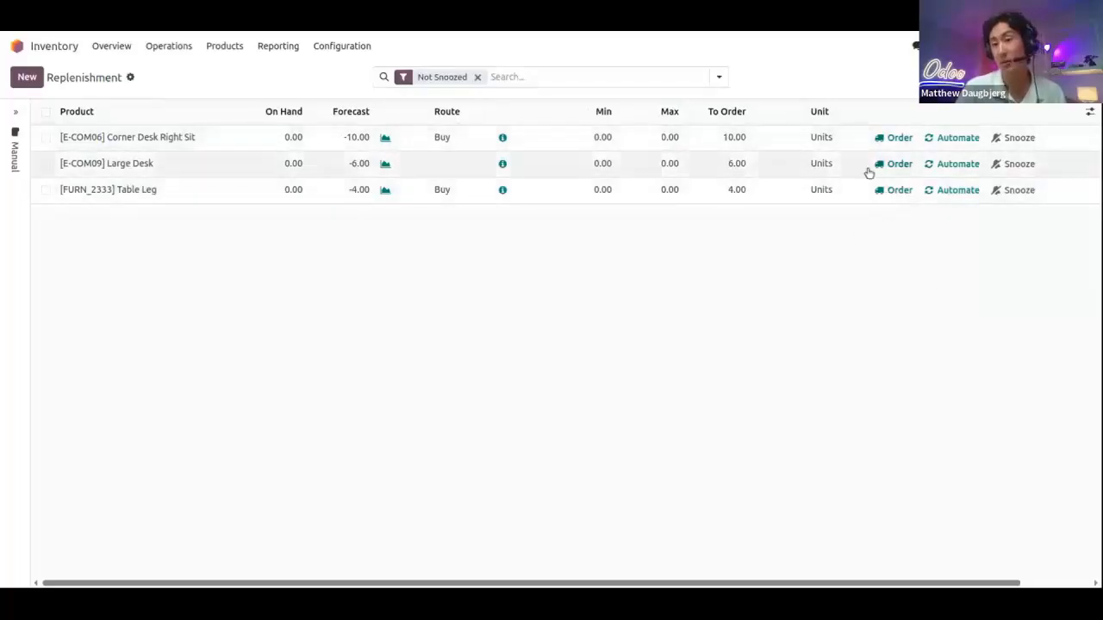
pyautogui.click(958, 142)
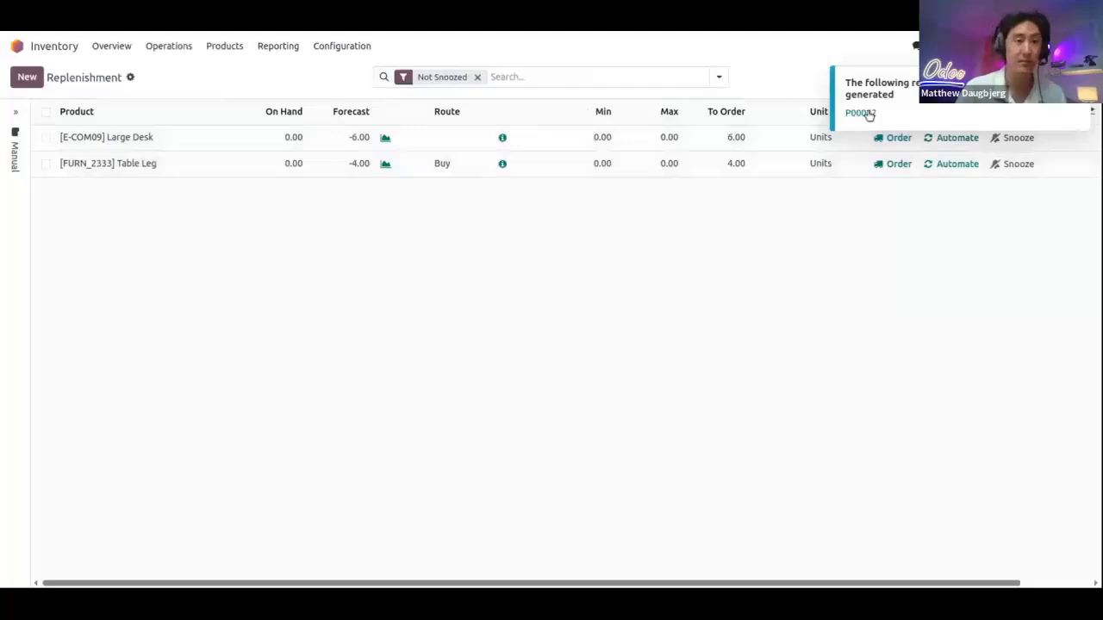
# - Open the request for quotation generated for Corner Desk Right Sit and examine its creation entry in the activity log
pyautogui.click(862, 113)
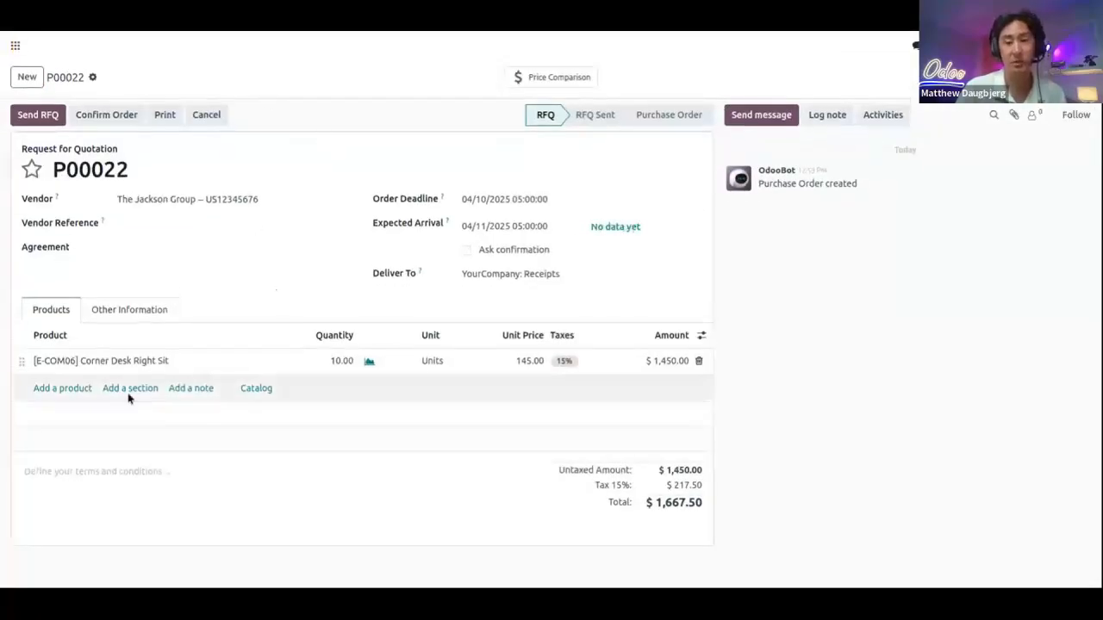
pyautogui.tripleClick(802, 184)
pyautogui.click(801, 183)
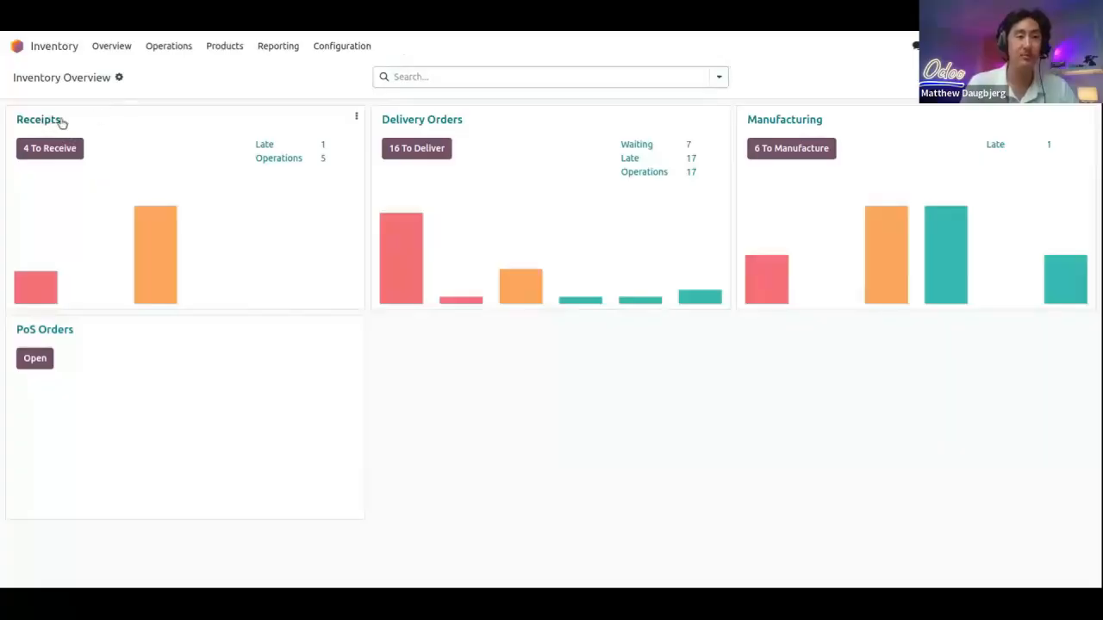
# - Open the Receipts operations from the Inventory Overview
pyautogui.click(37, 121)
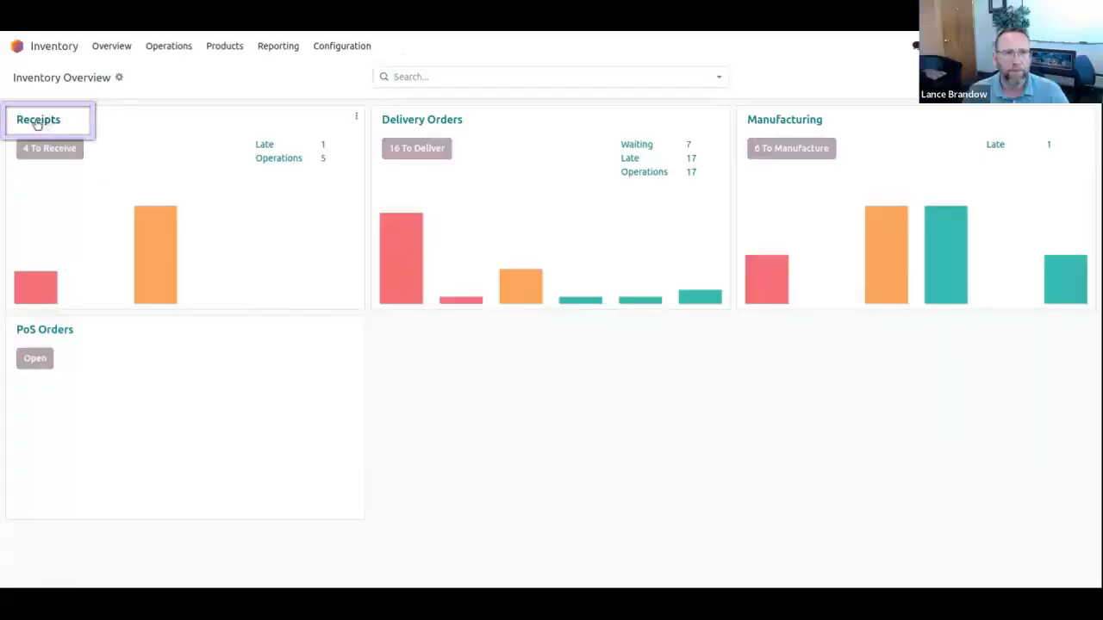